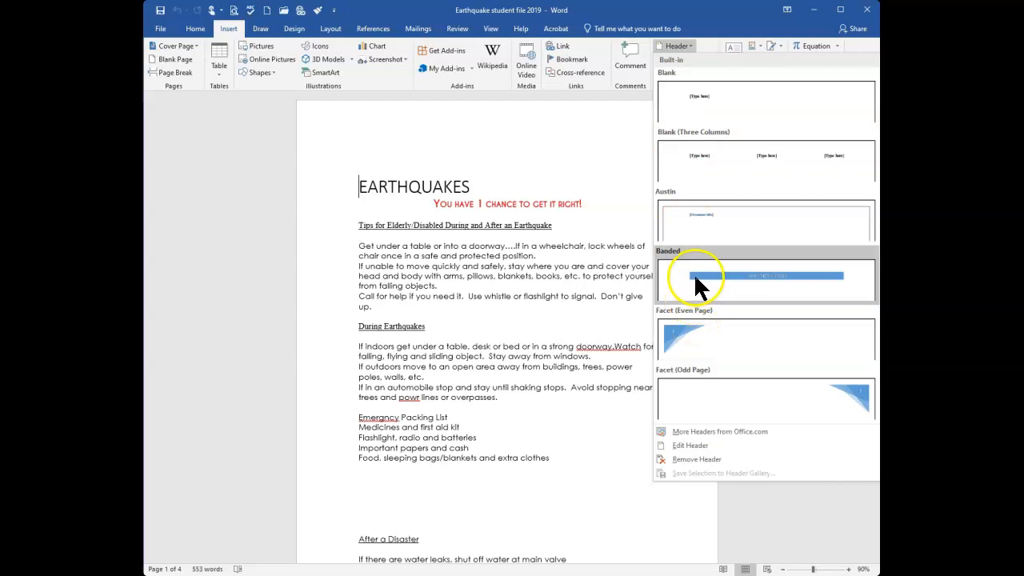
Step: Insert the Banded header, extend its title text to "EARTHQUAKES 101", and leave header editing
click(544, 132)
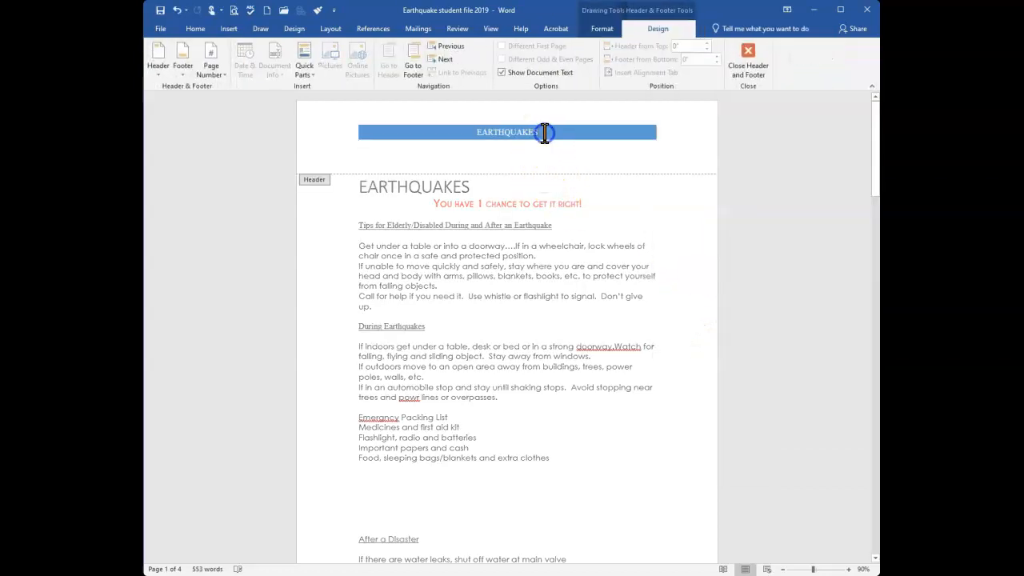
text(01)
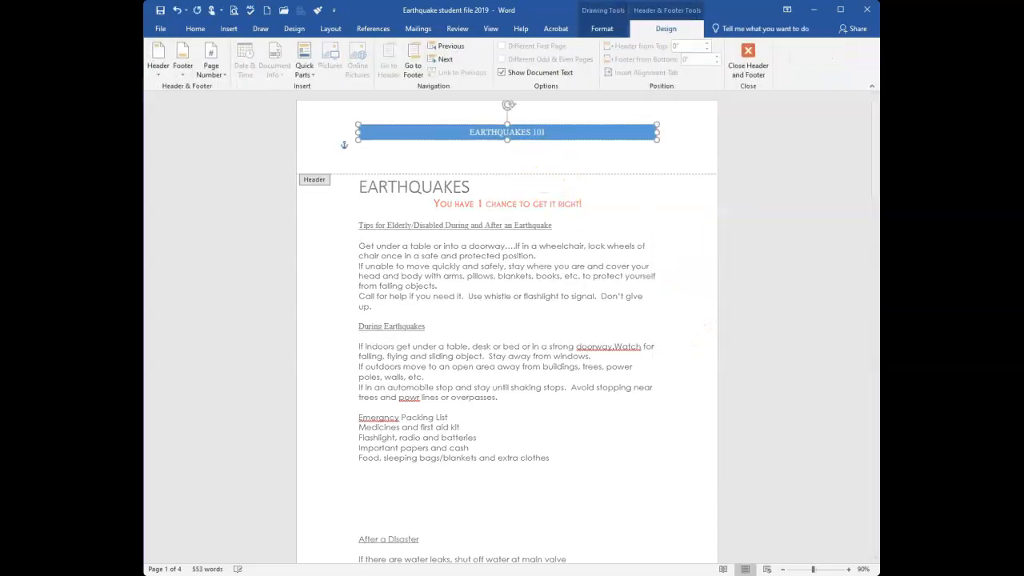
click(736, 67)
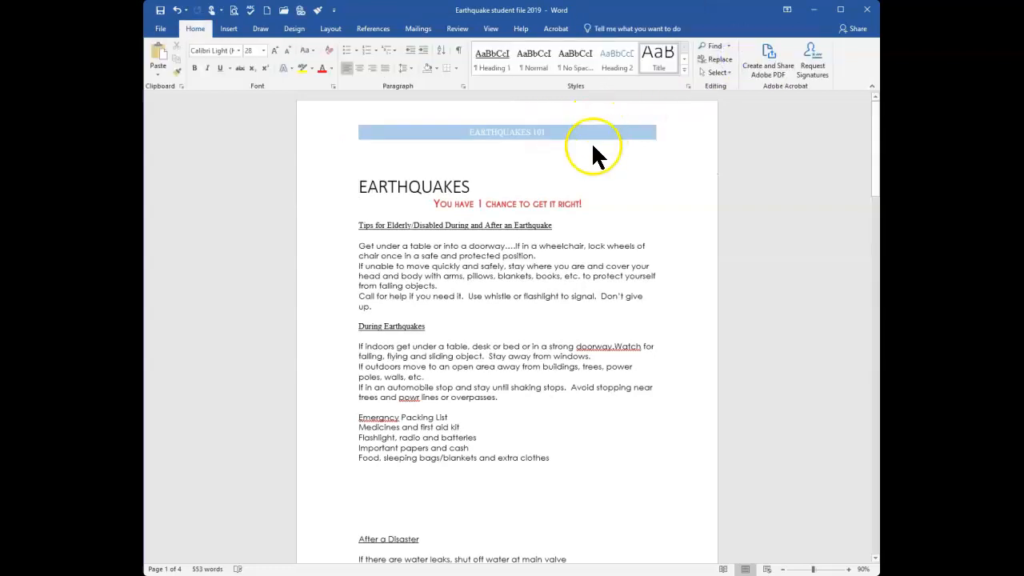
Step: Enable a different first page for the header so page one omits the banner, and check the header on page two
double_click(546, 130)
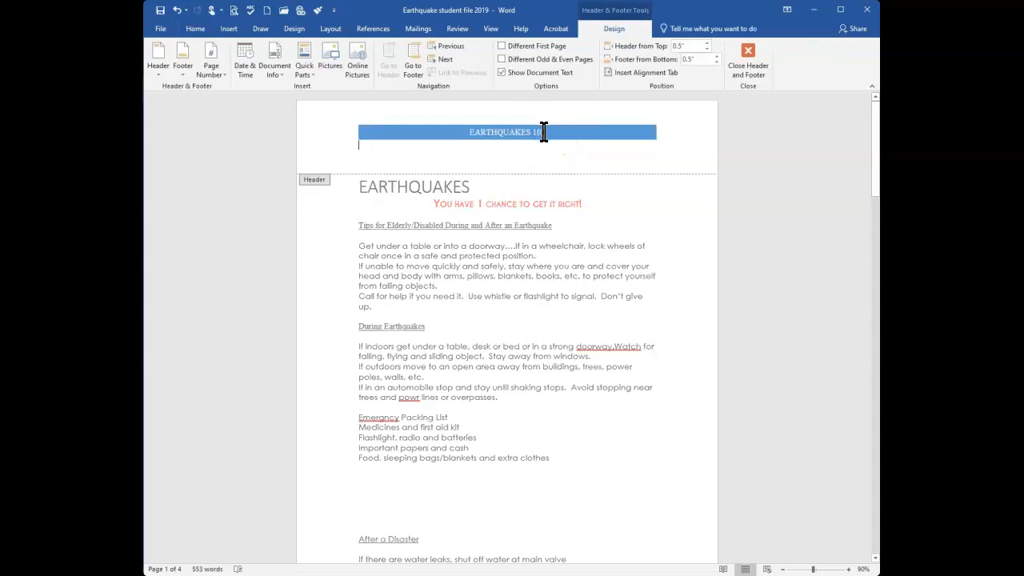
click(501, 45)
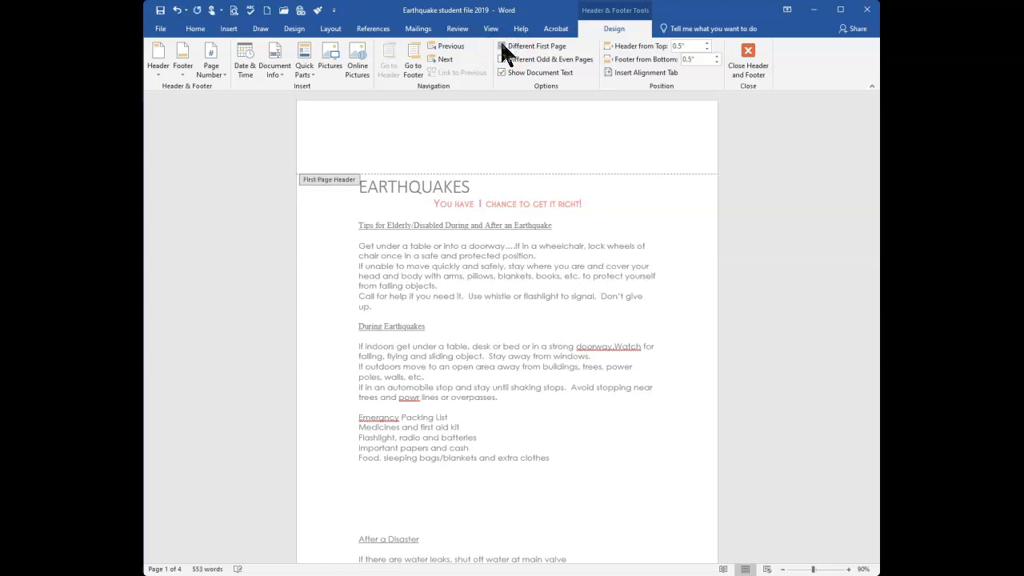
click(751, 52)
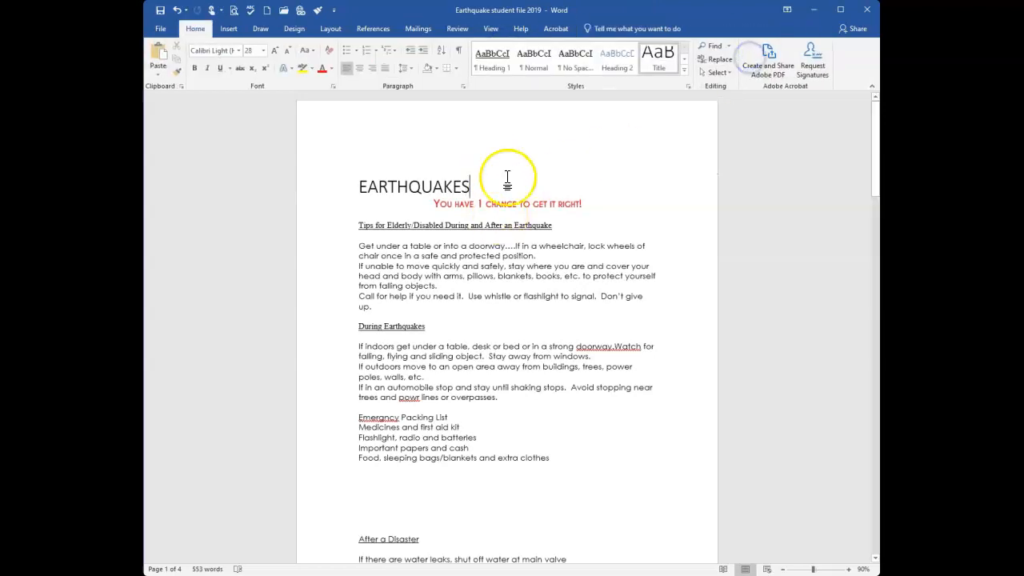
scroll(512, 192, down, 3)
scroll(528, 256, down, 5)
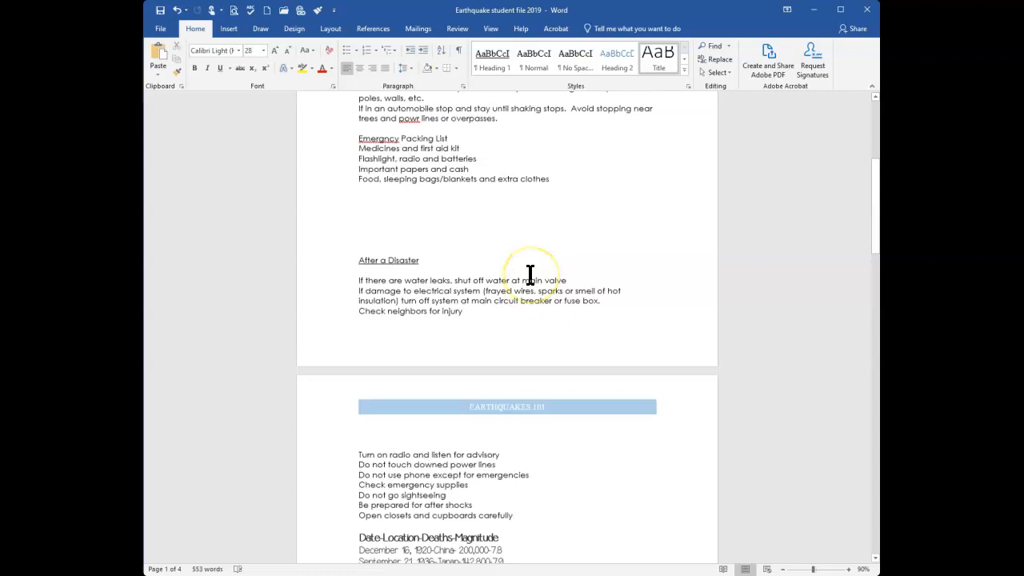
scroll(530, 275, up, 6)
scroll(530, 275, up, 2)
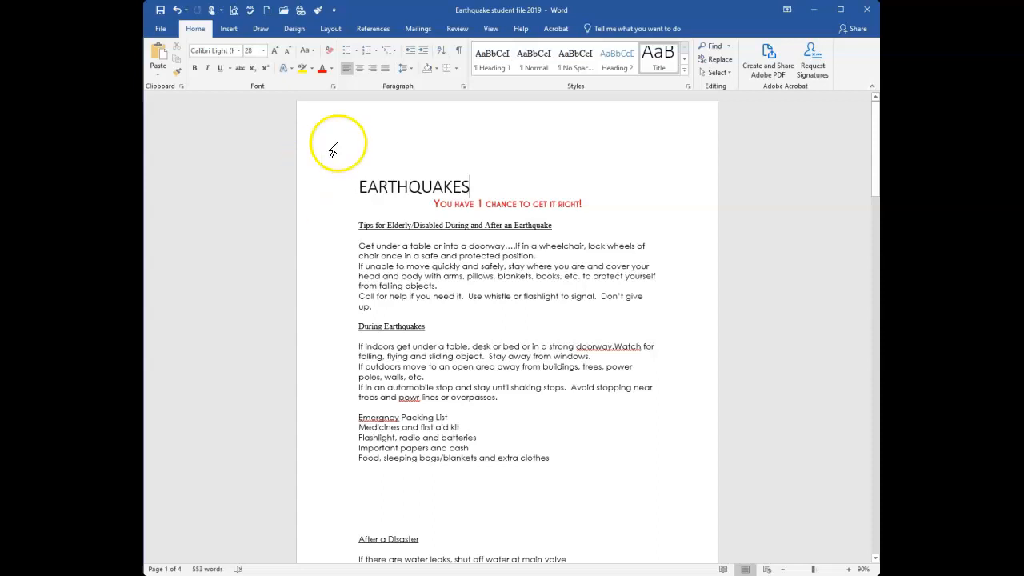
Step: Add a Shadow page border in red with a 3 pt width to the whole document
click(294, 32)
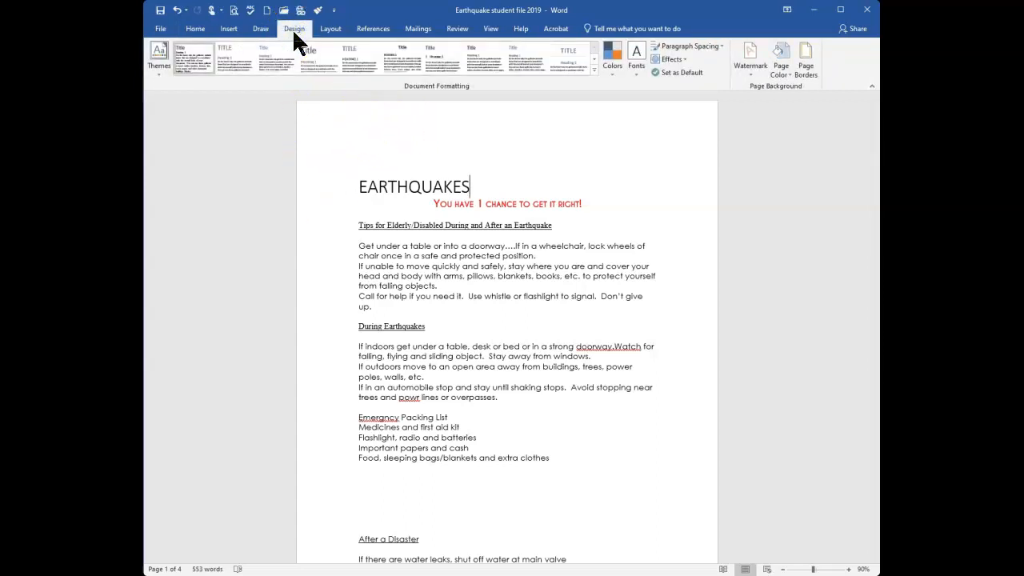
click(810, 58)
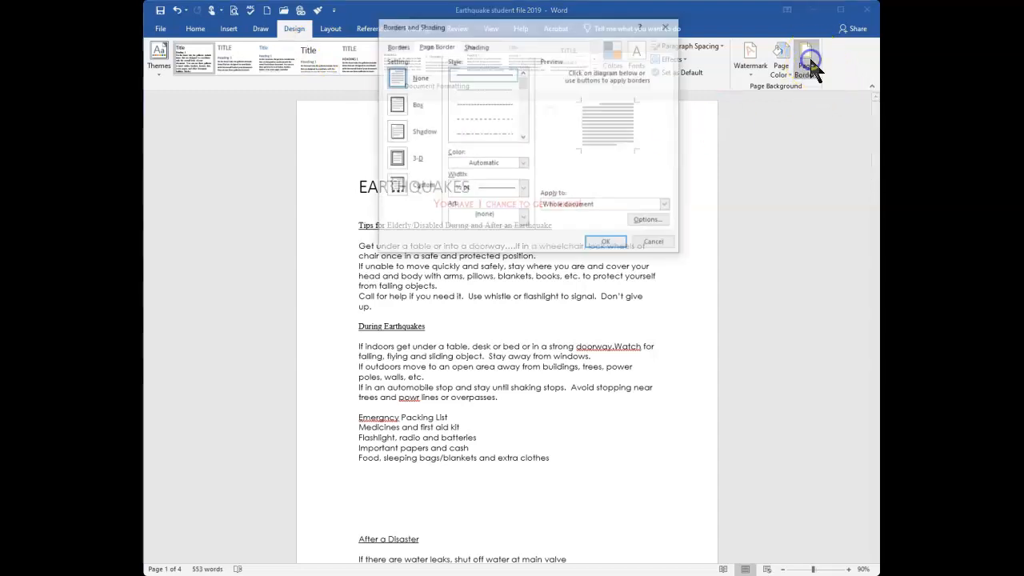
click(394, 133)
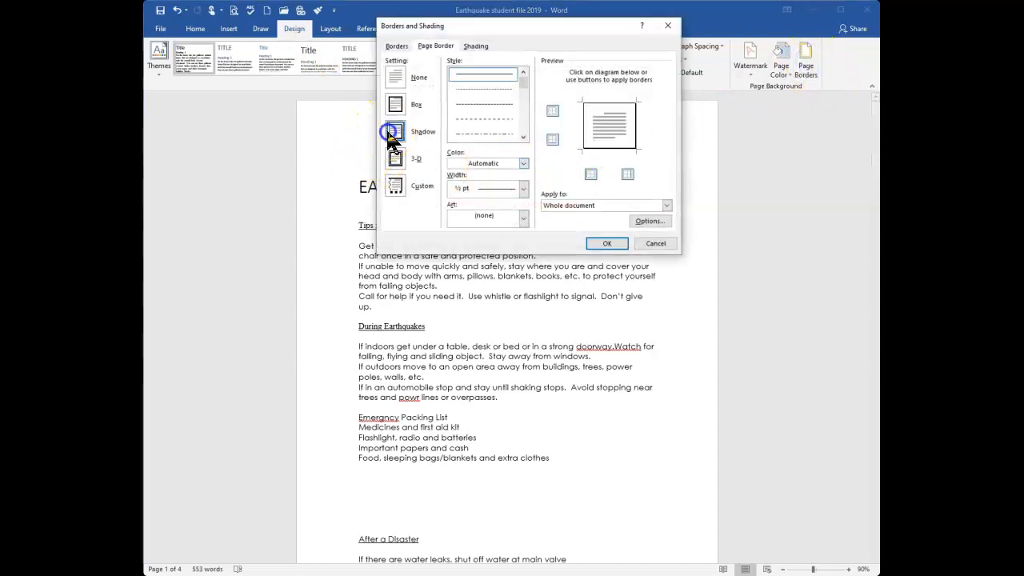
click(523, 166)
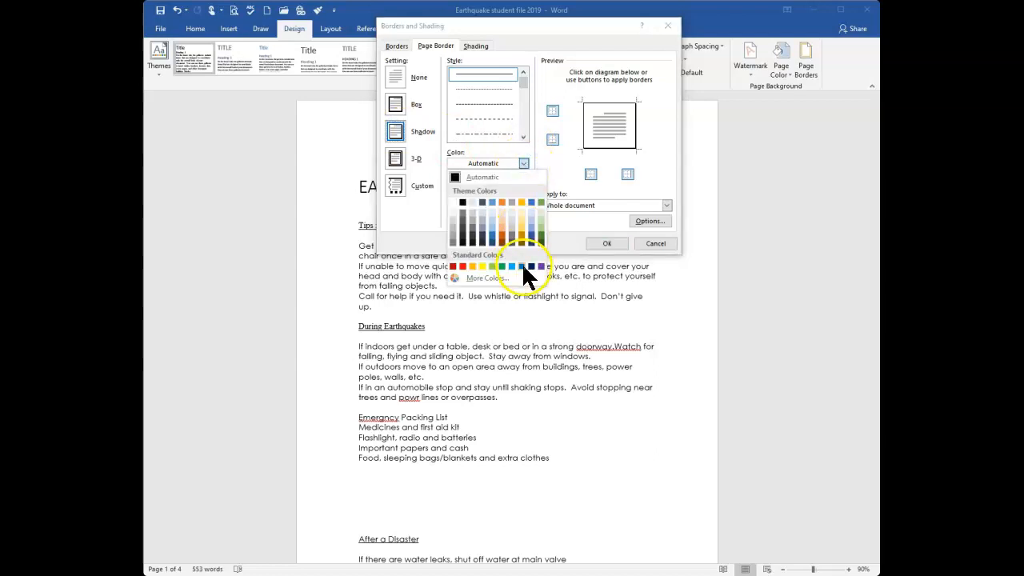
click(463, 266)
click(523, 188)
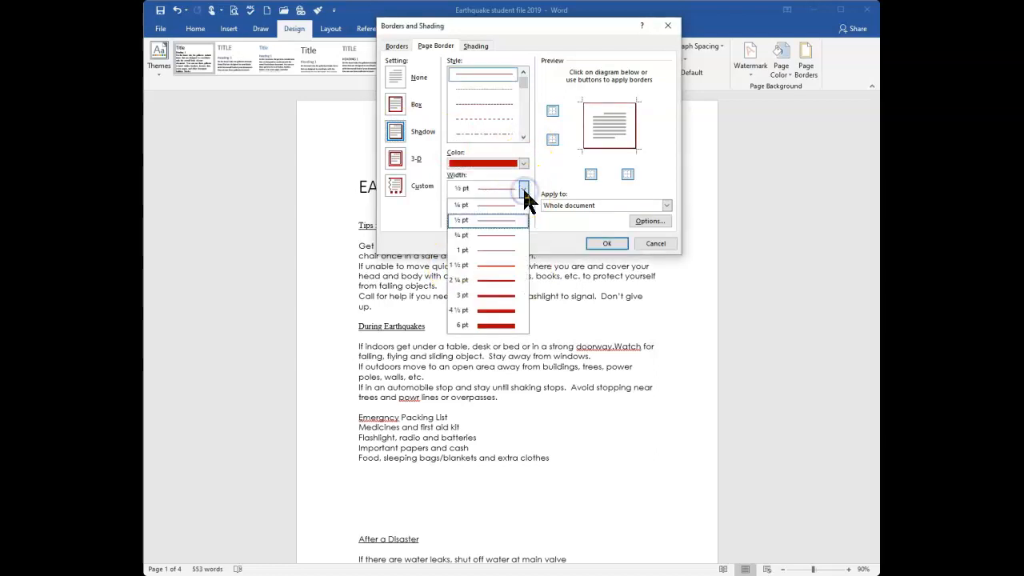
click(497, 296)
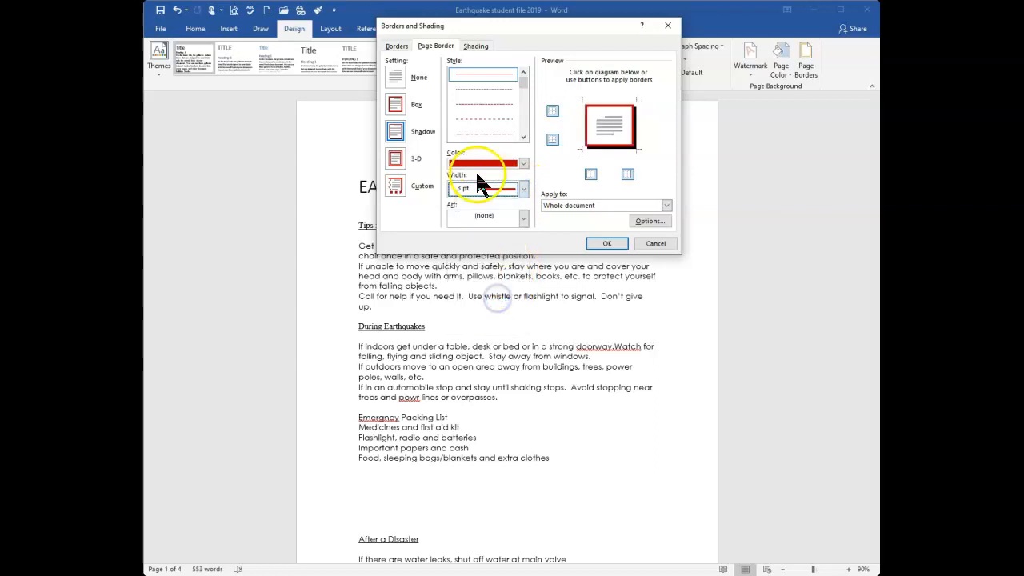
click(607, 244)
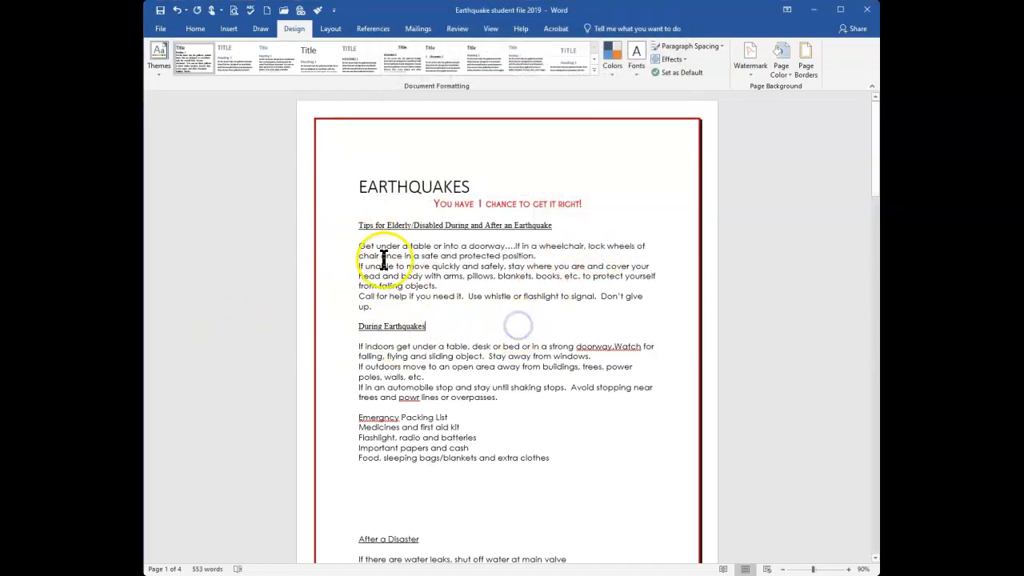
Step: Apply the Heading 1 style to the "During Earthquakes" heading
click(192, 28)
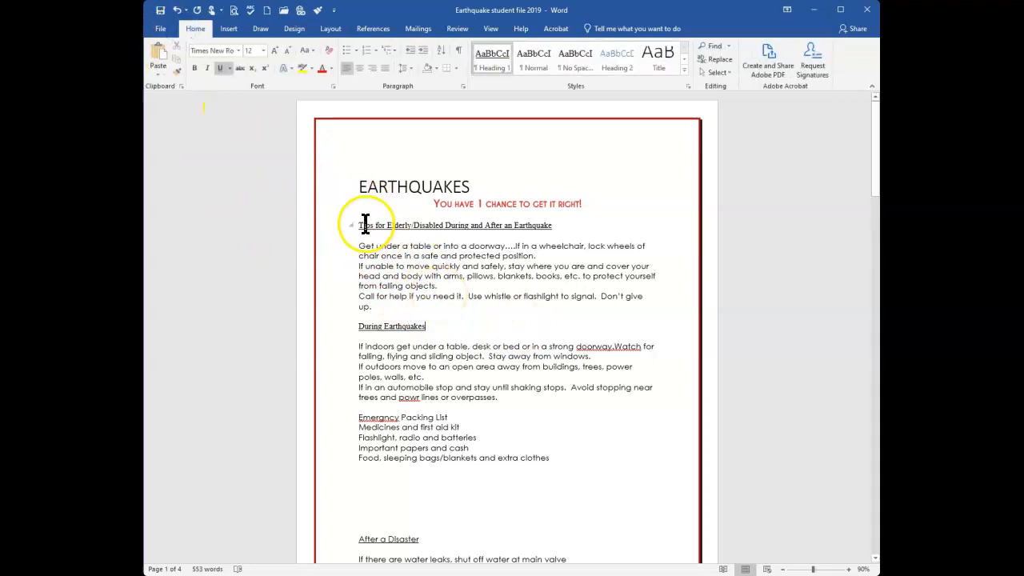
click(332, 225)
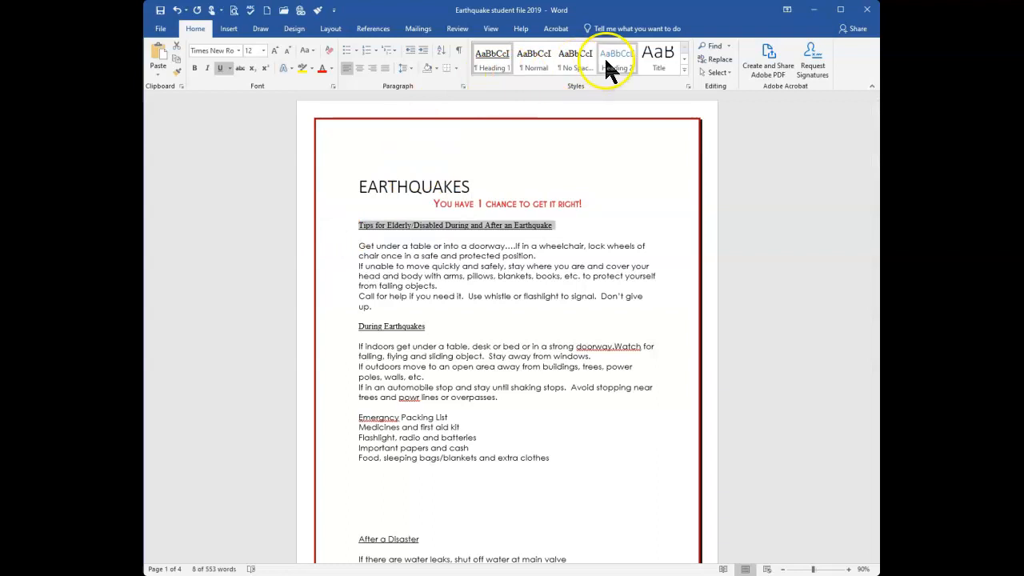
click(336, 326)
click(502, 64)
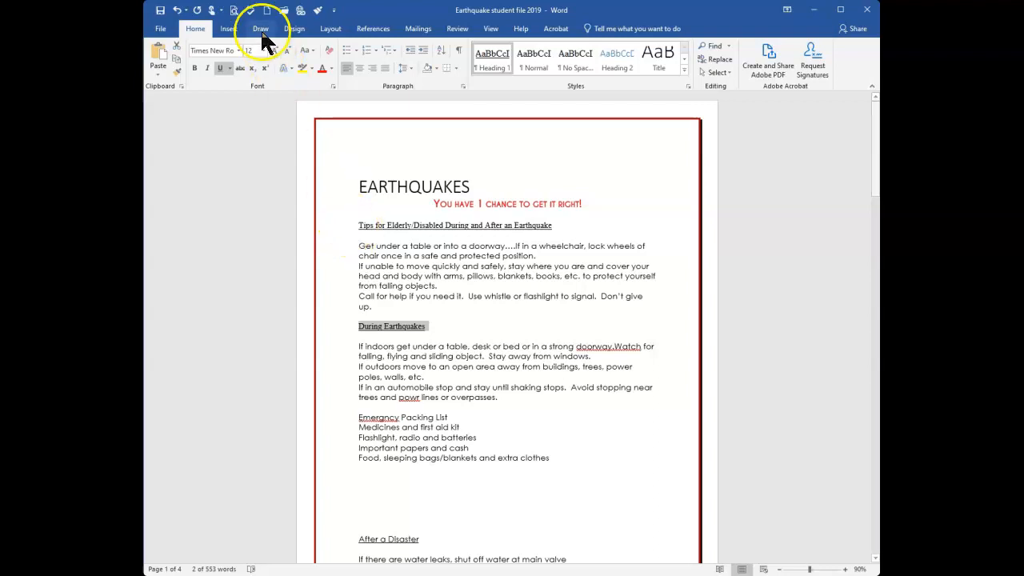
Step: Apply the built-in style set that has a large black title and thin lines under the headings
click(293, 29)
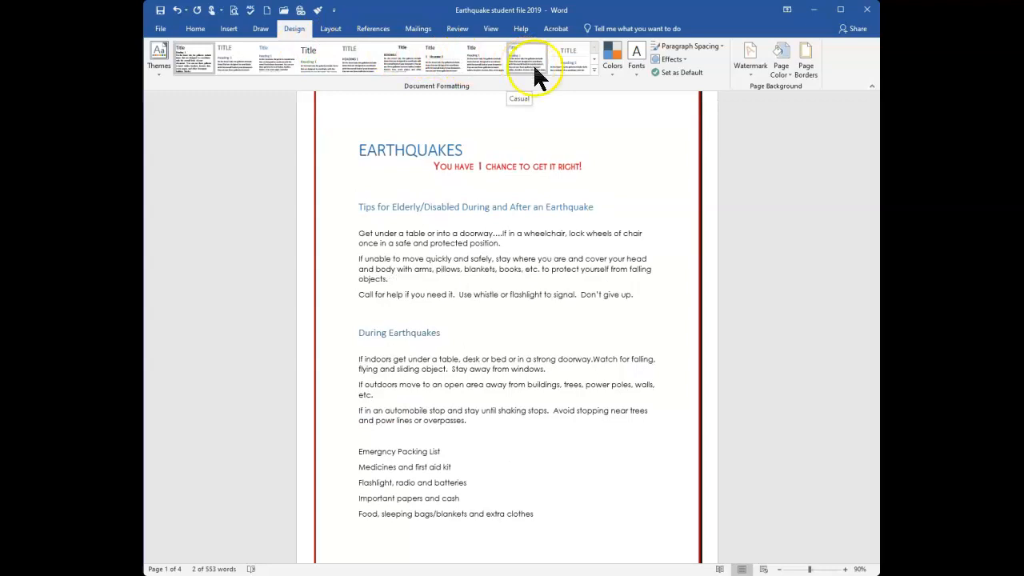
click(593, 70)
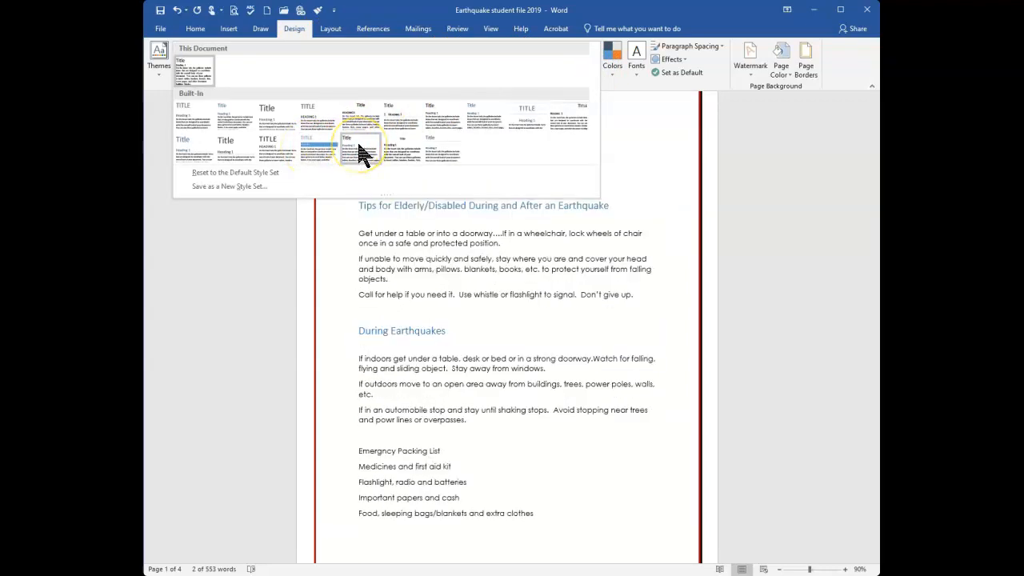
click(243, 147)
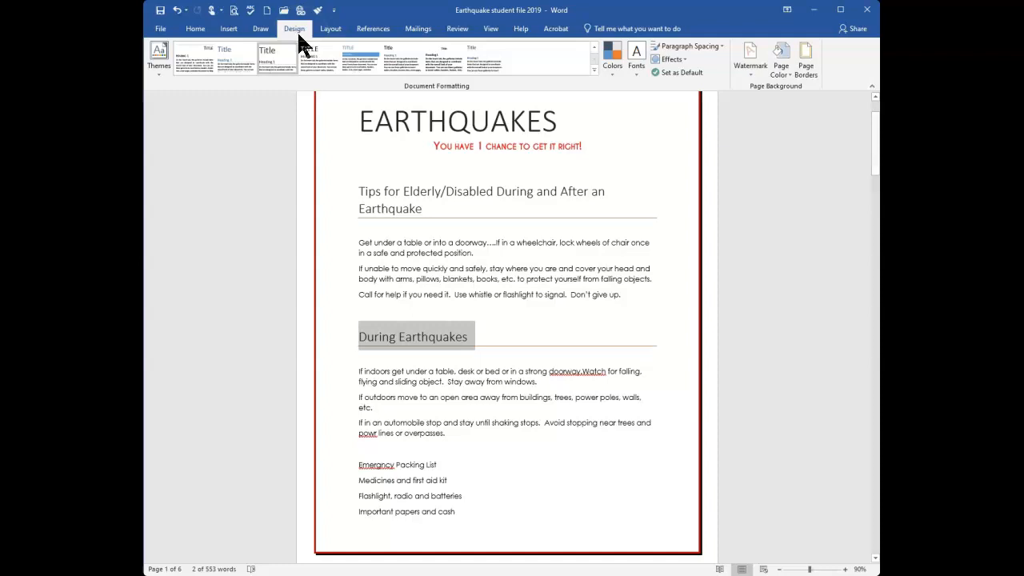
Step: Convert the Date-Location-Deaths-Magnitude list into a 4-column table, separating text at hyphens and using AutoFit to contents
click(410, 339)
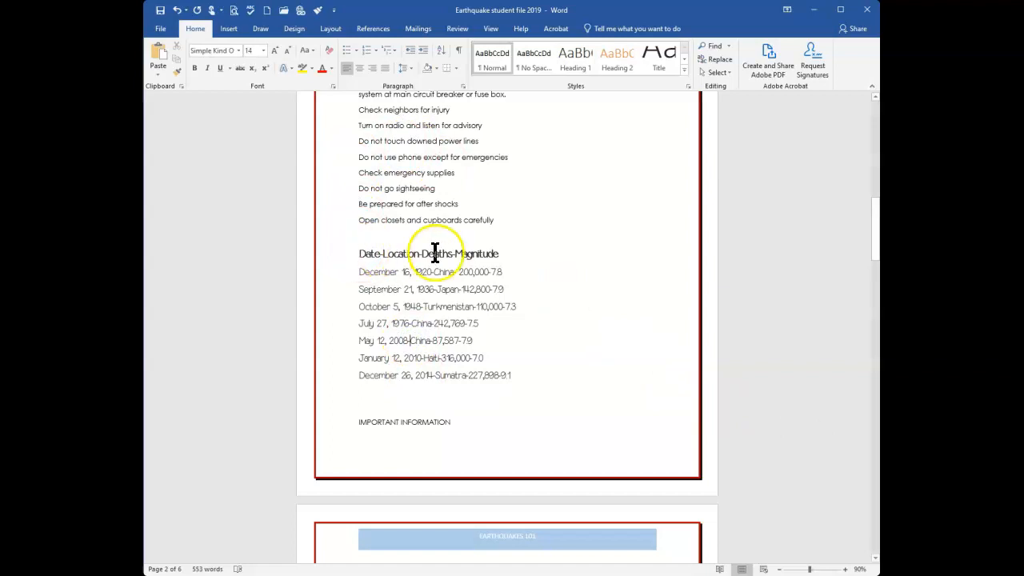
click(382, 253)
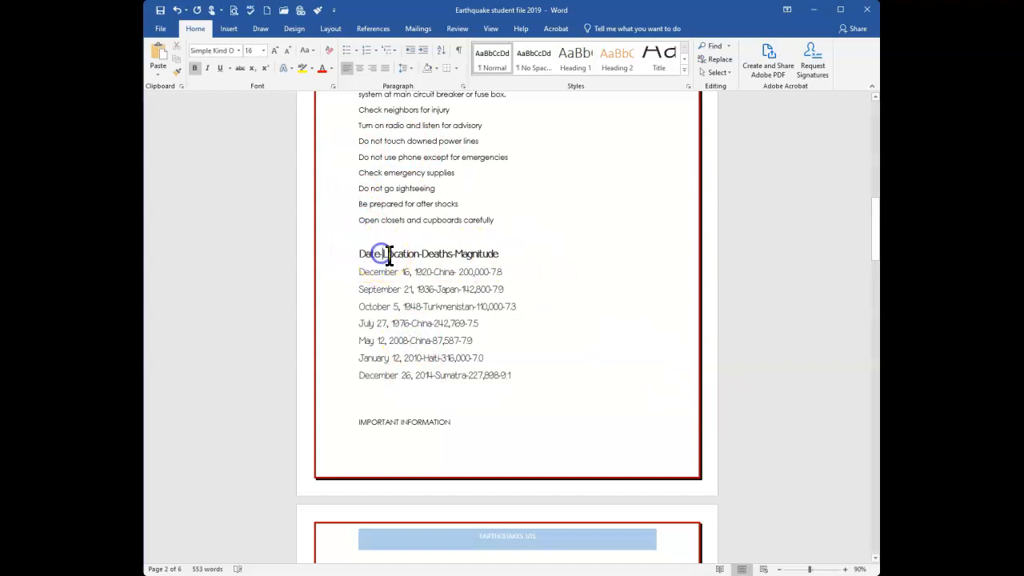
click(417, 254)
click(358, 254)
mouse_move(358, 254)
mouse_down()
mouse_move(469, 322)
mouse_move(518, 377)
mouse_move(359, 268)
mouse_move(350, 240)
mouse_move(352, 254)
mouse_up()
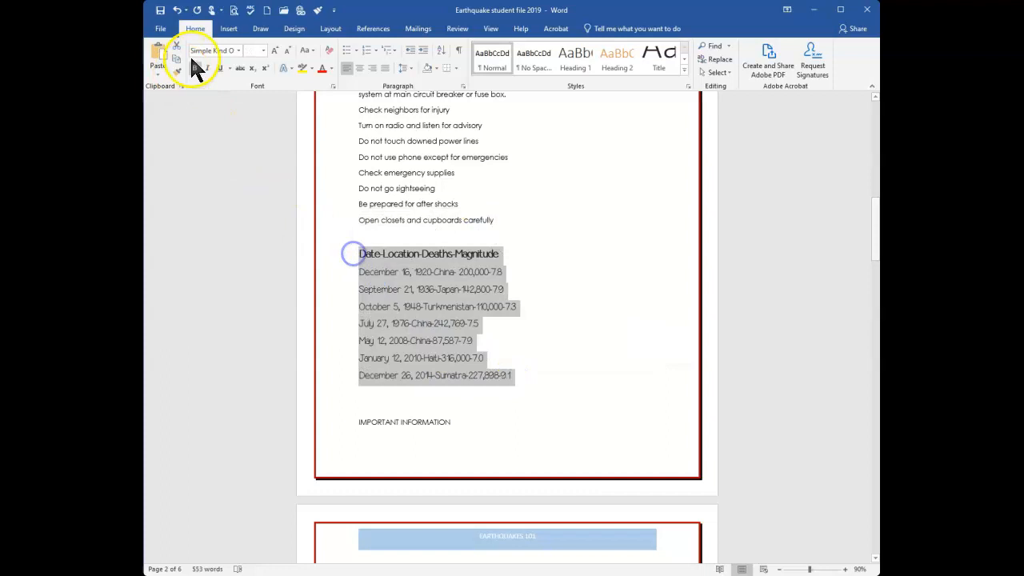
click(237, 28)
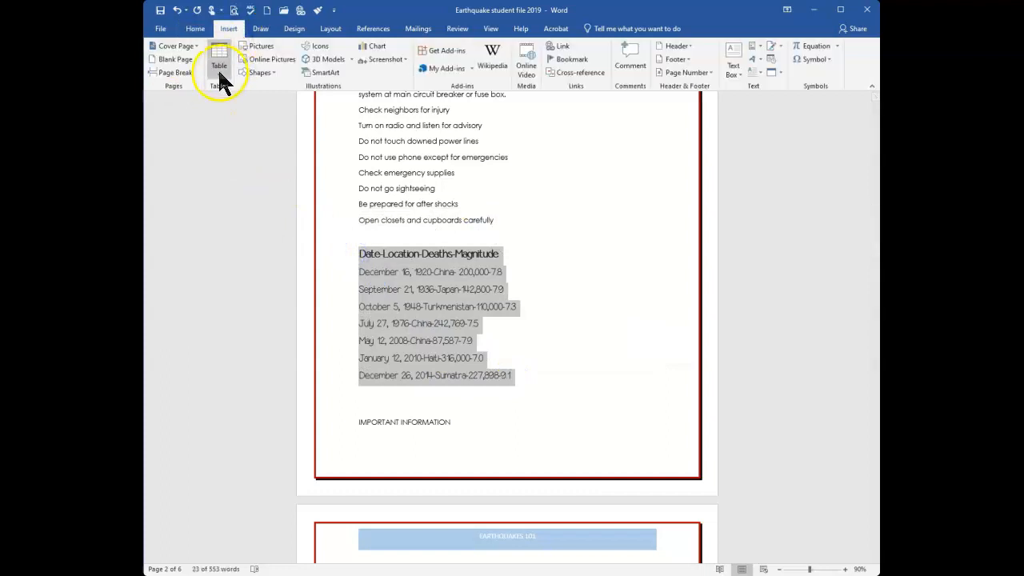
click(219, 72)
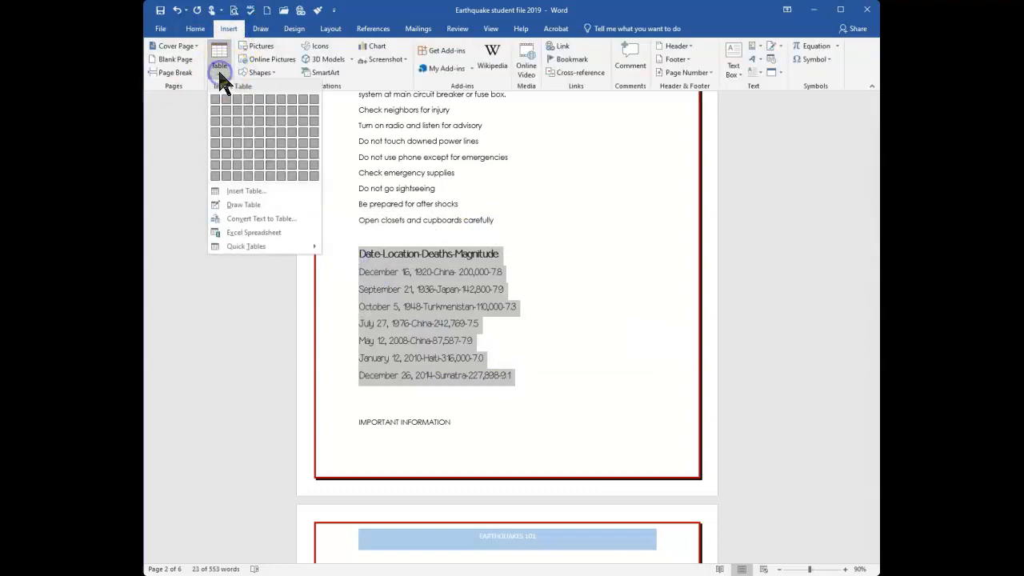
click(234, 219)
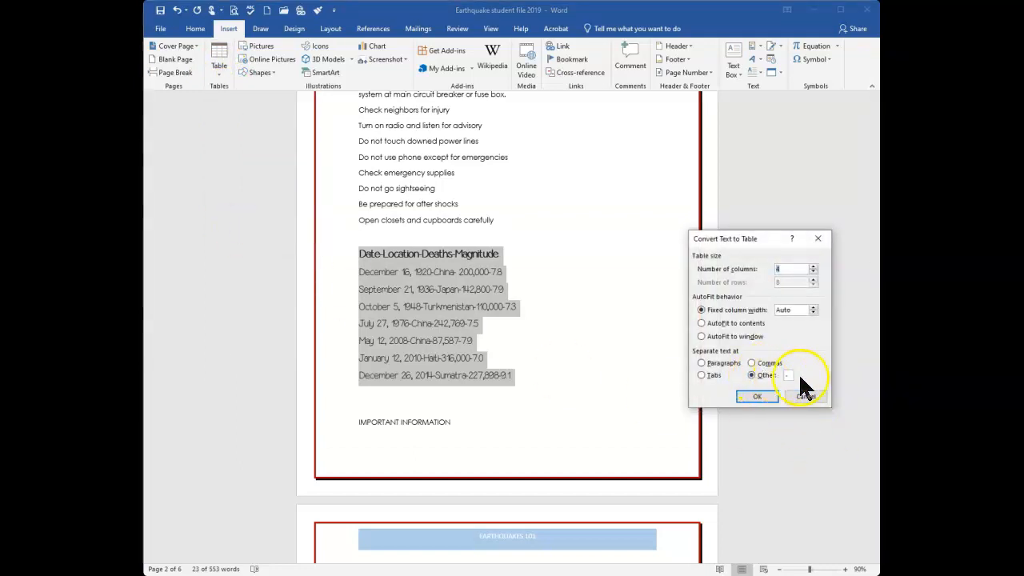
click(701, 322)
click(758, 396)
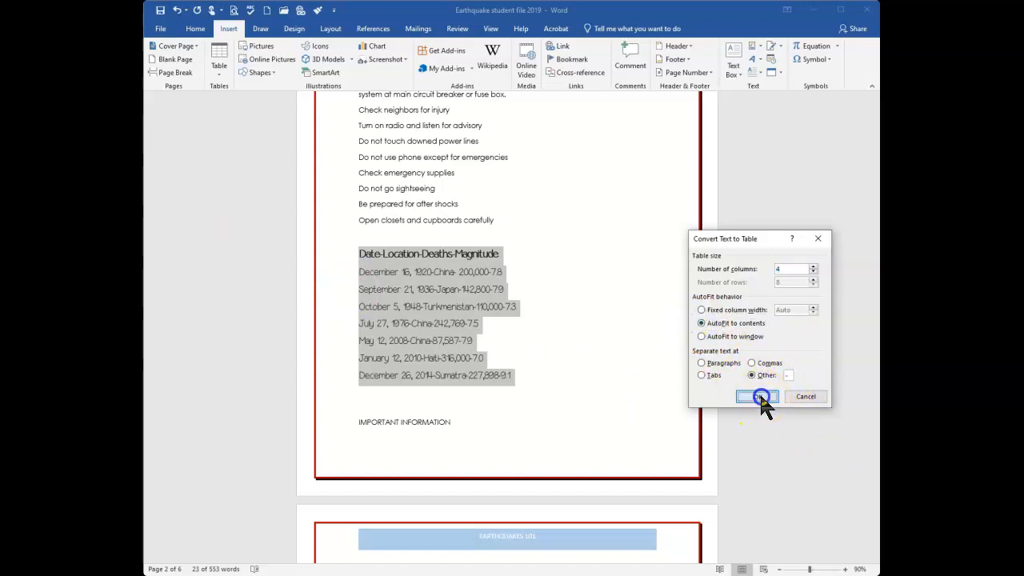
click(631, 369)
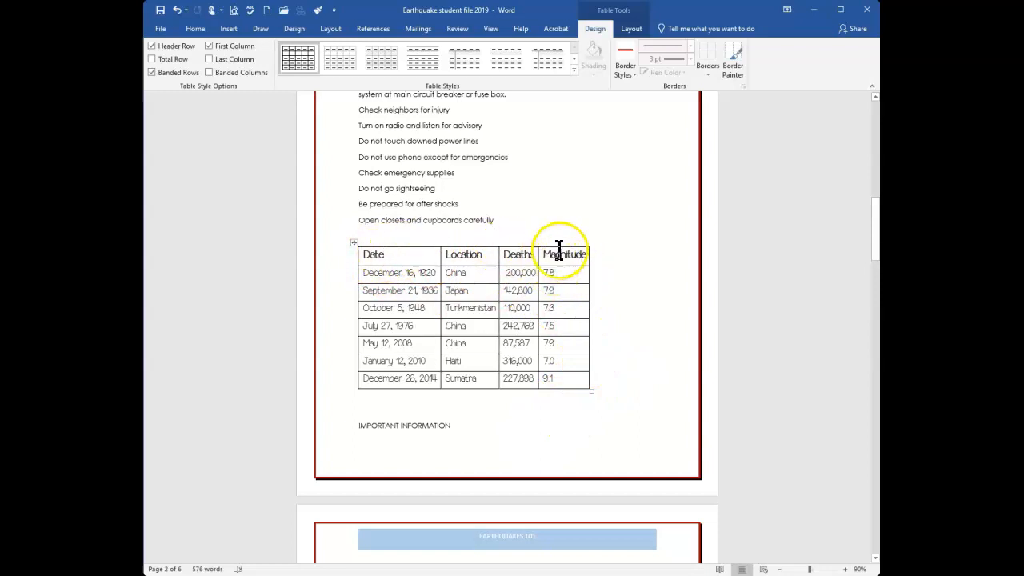
Step: Sort the earthquake table by Magnitude as a number in descending order, keeping the header row
click(354, 242)
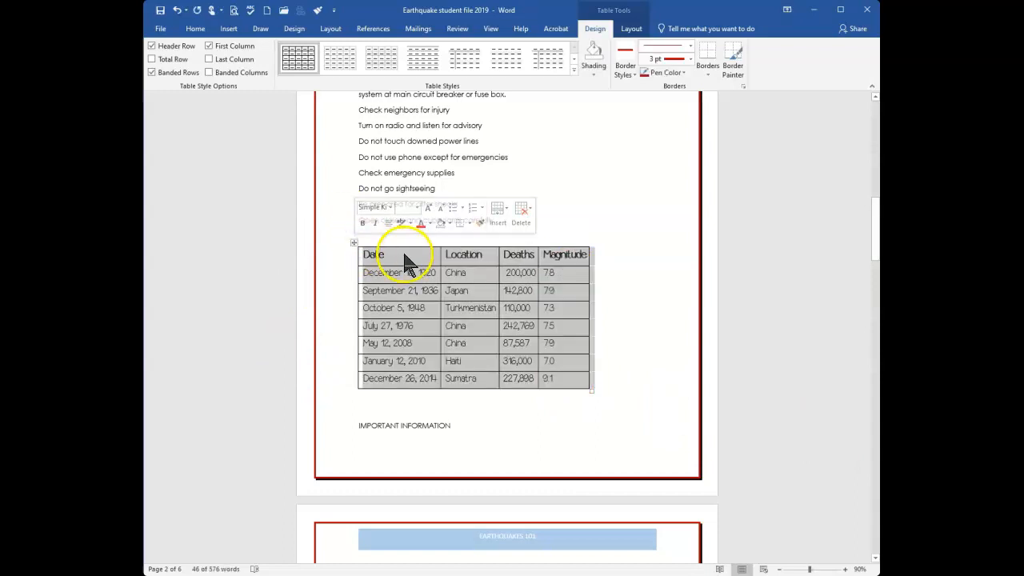
click(632, 29)
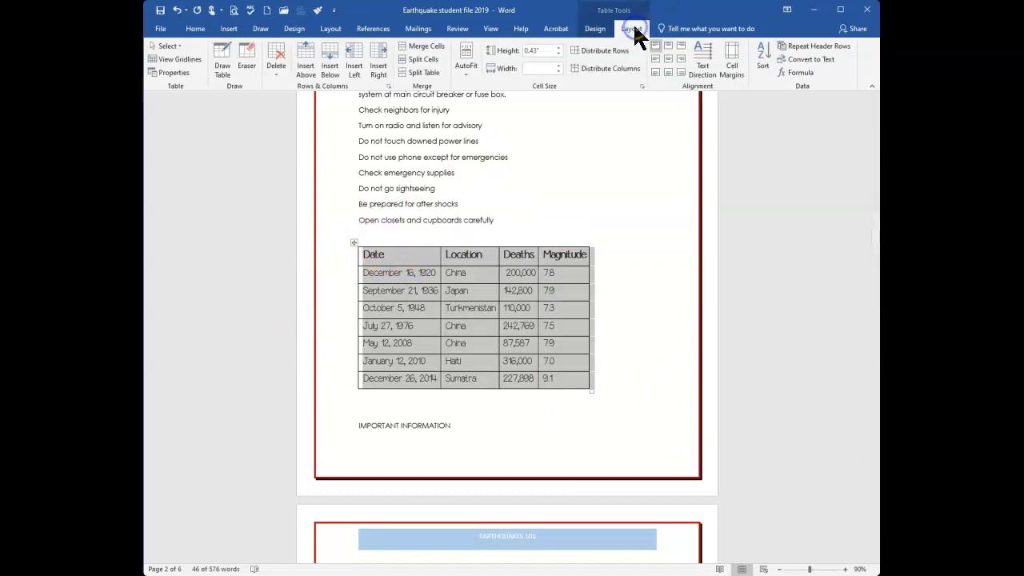
click(758, 61)
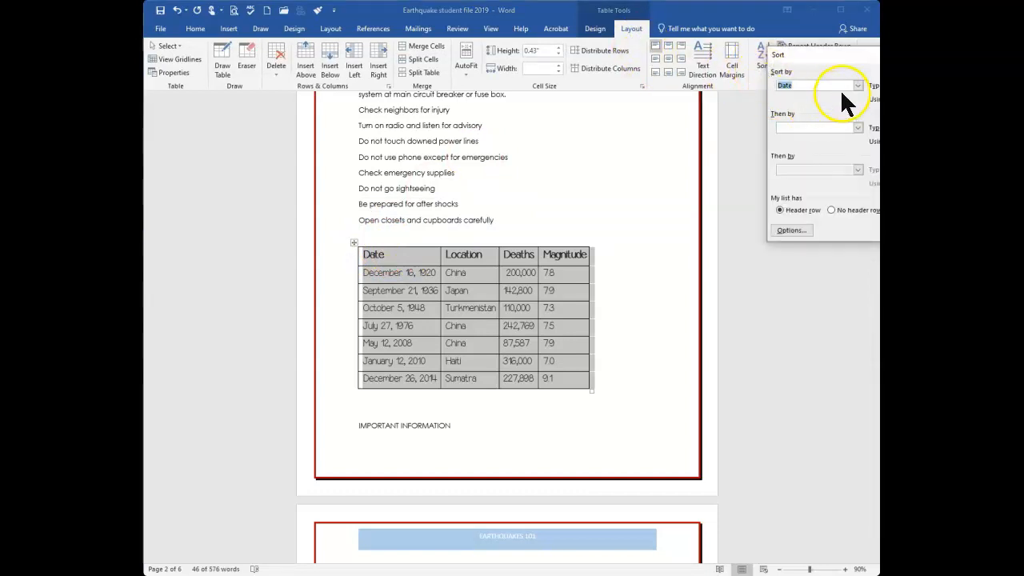
drag(929, 55, 703, 32)
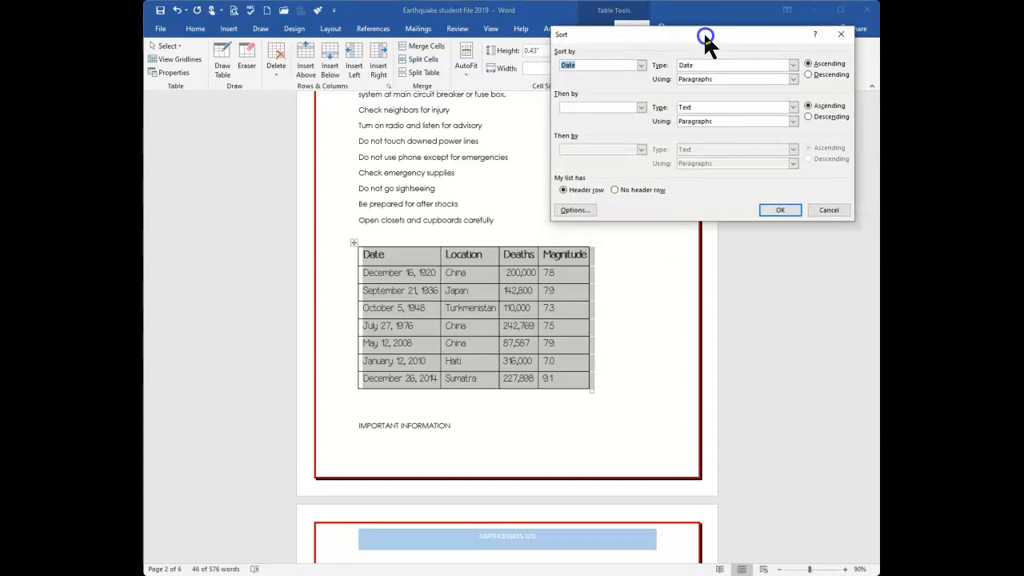
click(641, 64)
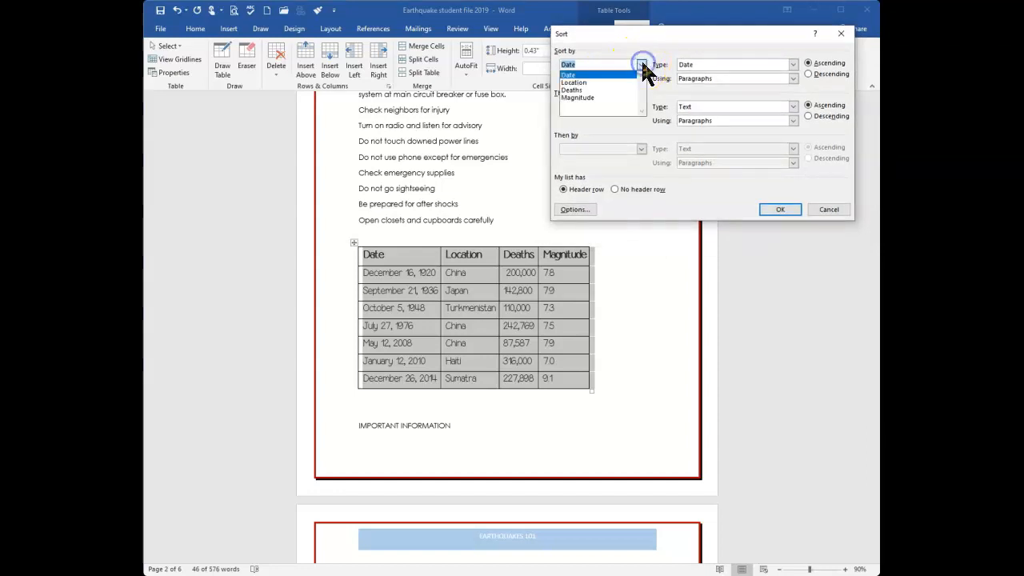
click(592, 98)
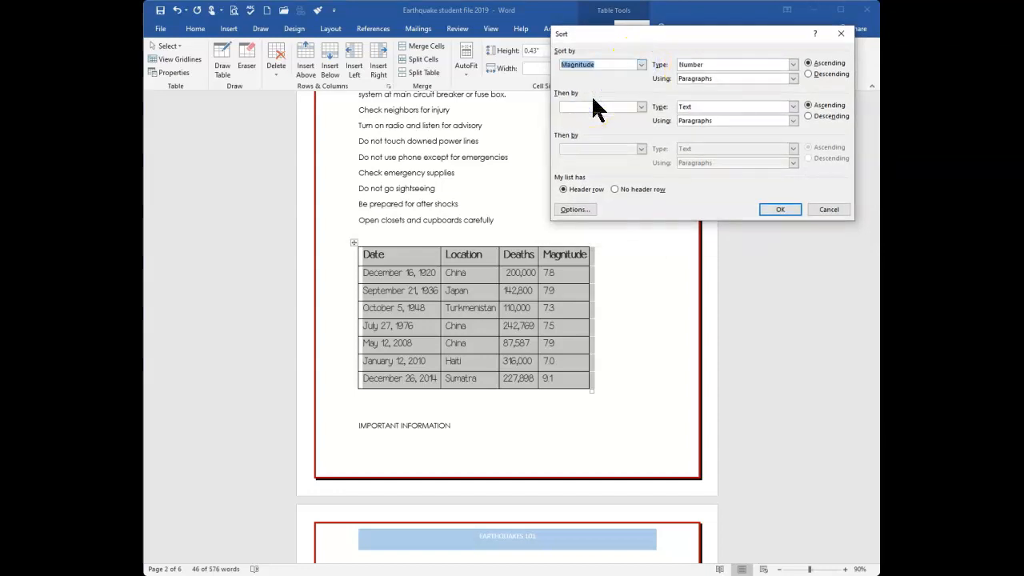
click(807, 72)
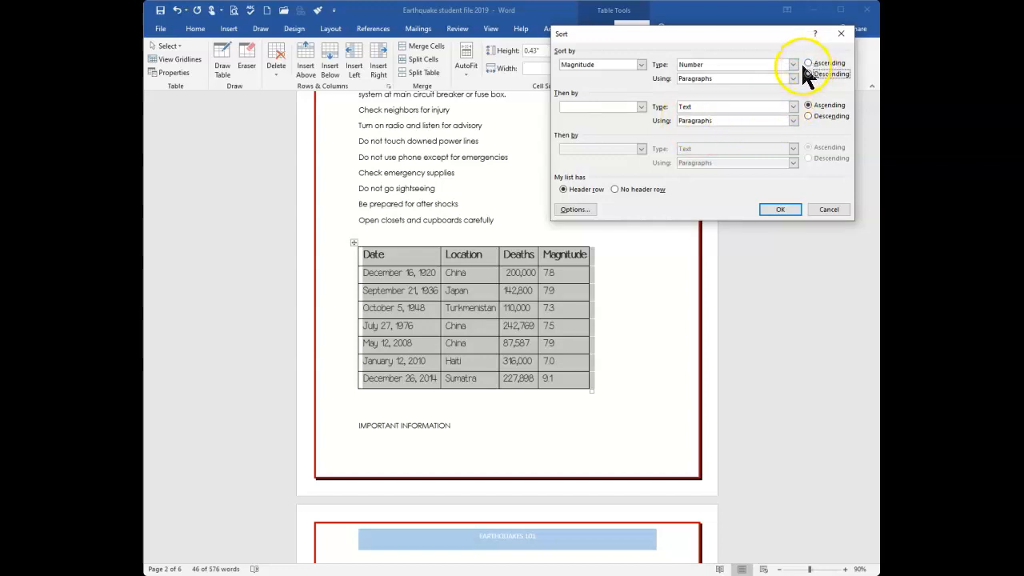
click(780, 210)
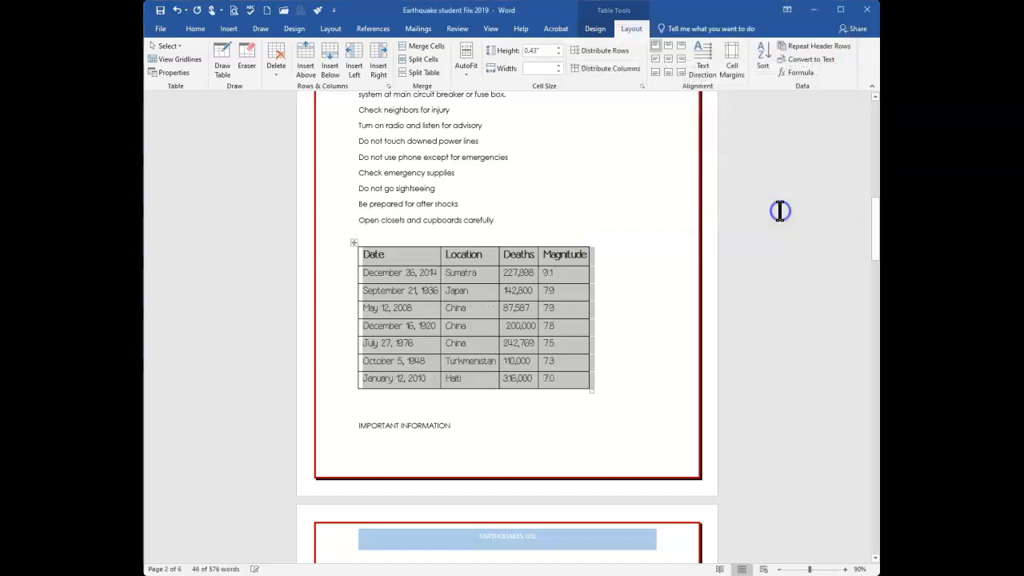
click(566, 274)
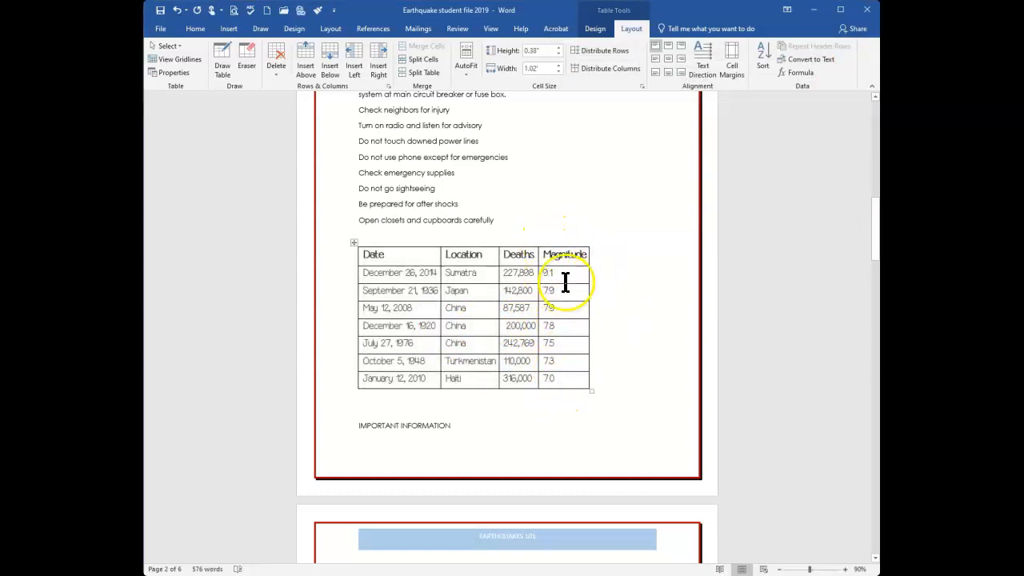
Step: Center the contents of the Deaths and Magnitude columns both horizontally and vertically in their cells
click(353, 242)
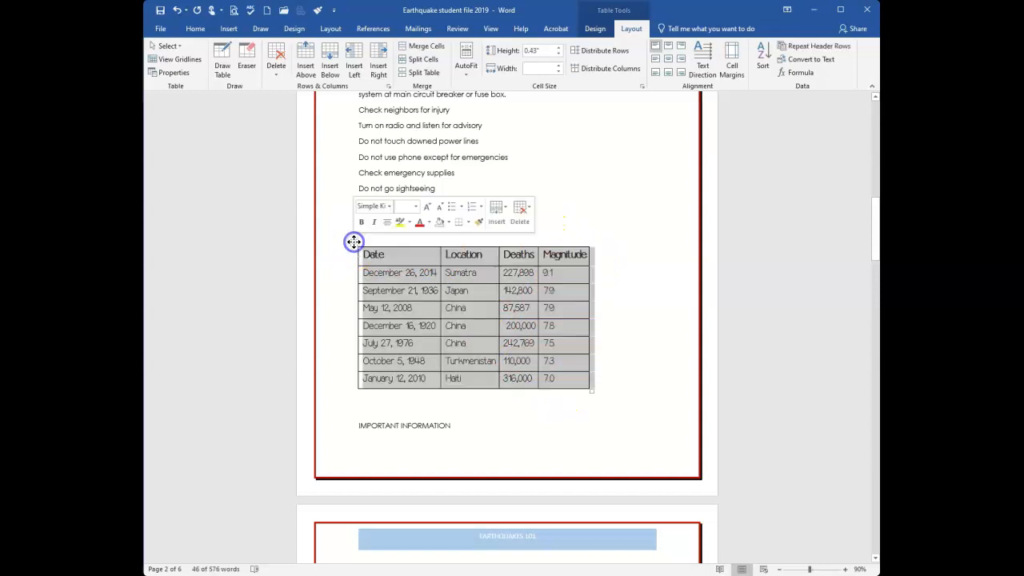
click(597, 331)
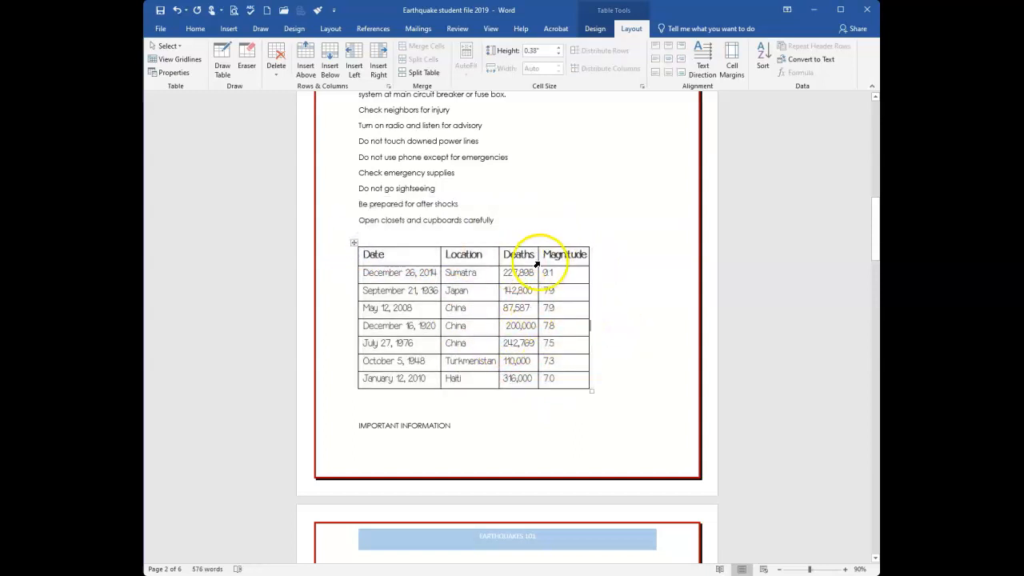
drag(518, 254, 551, 376)
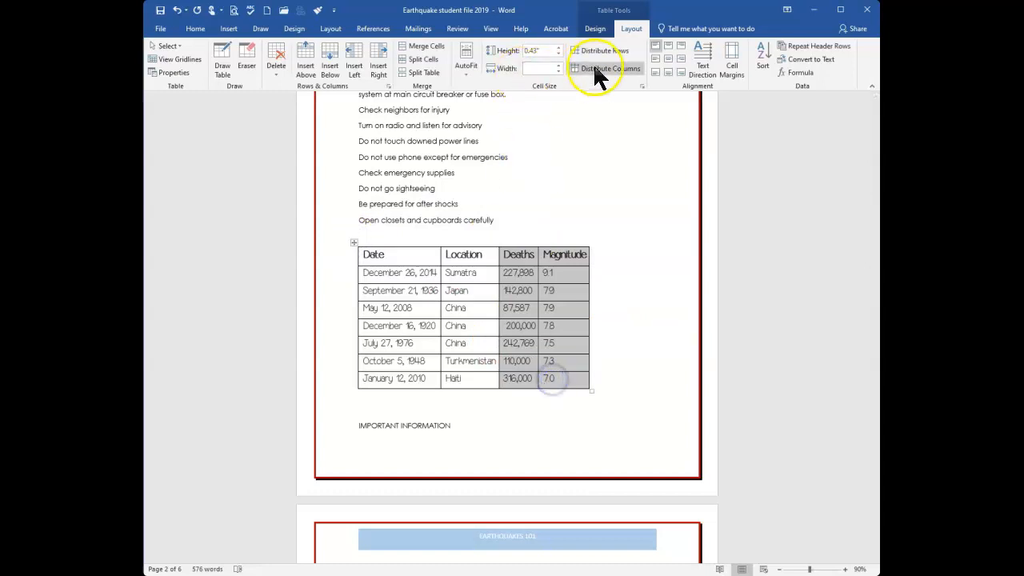
click(668, 58)
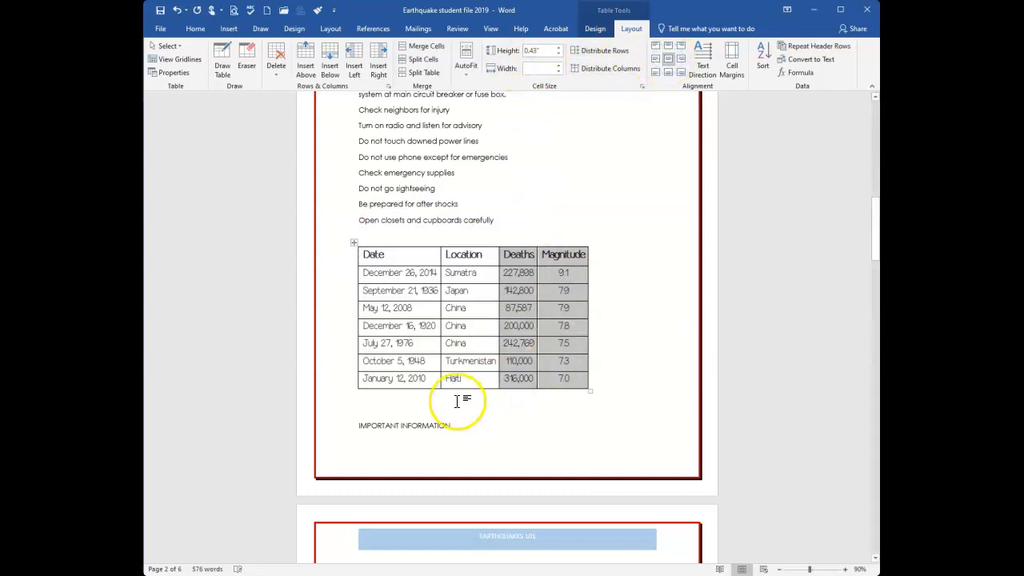
click(426, 311)
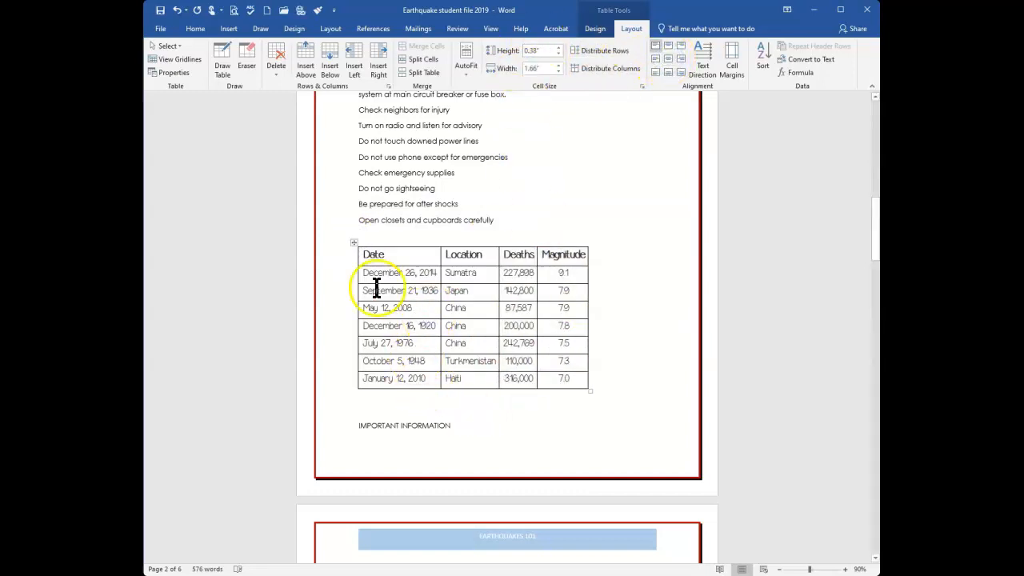
Step: Allow spacing between cells for the whole earthquake table and set it to 0.04"
click(354, 242)
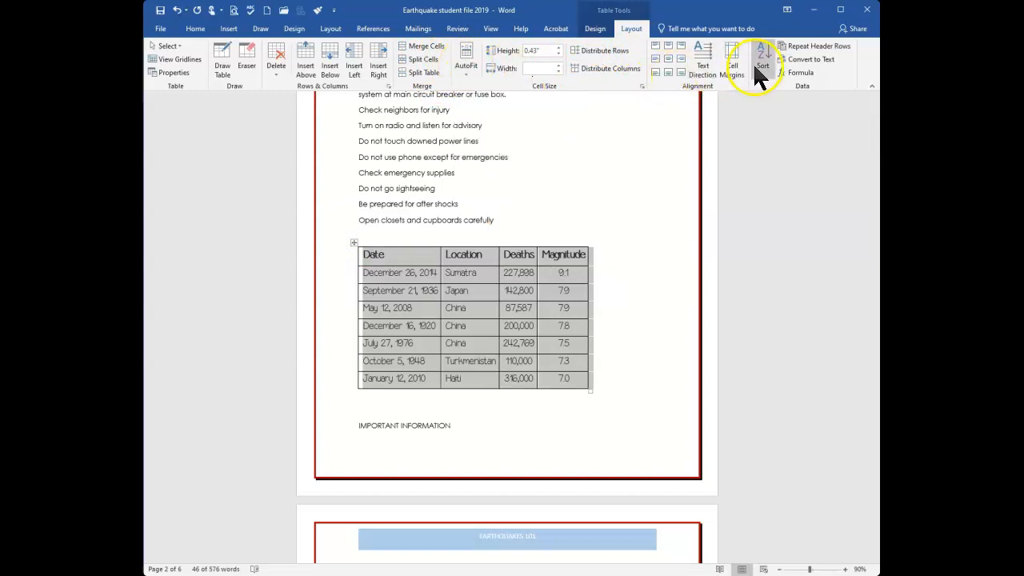
click(731, 71)
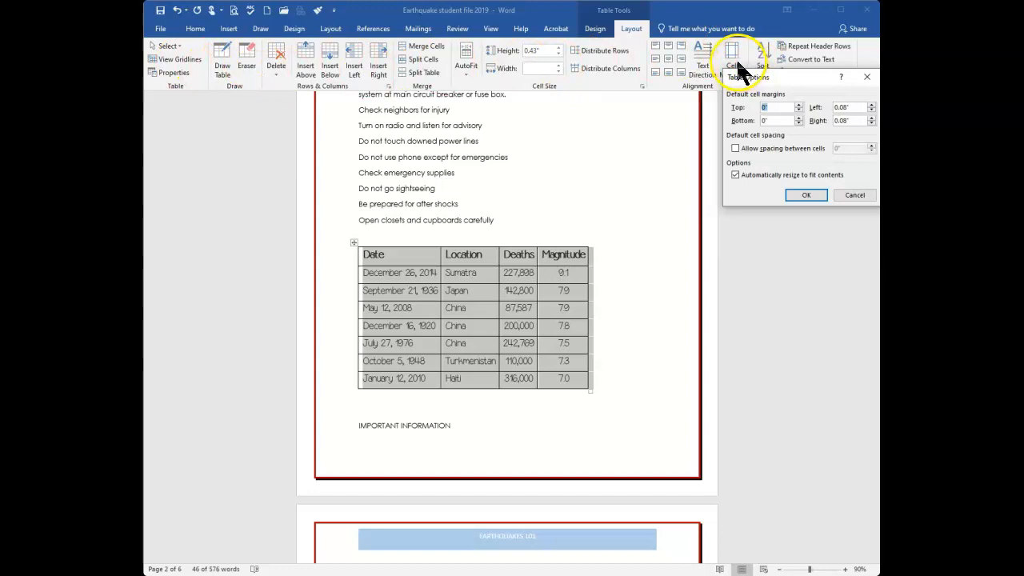
click(736, 148)
click(847, 146)
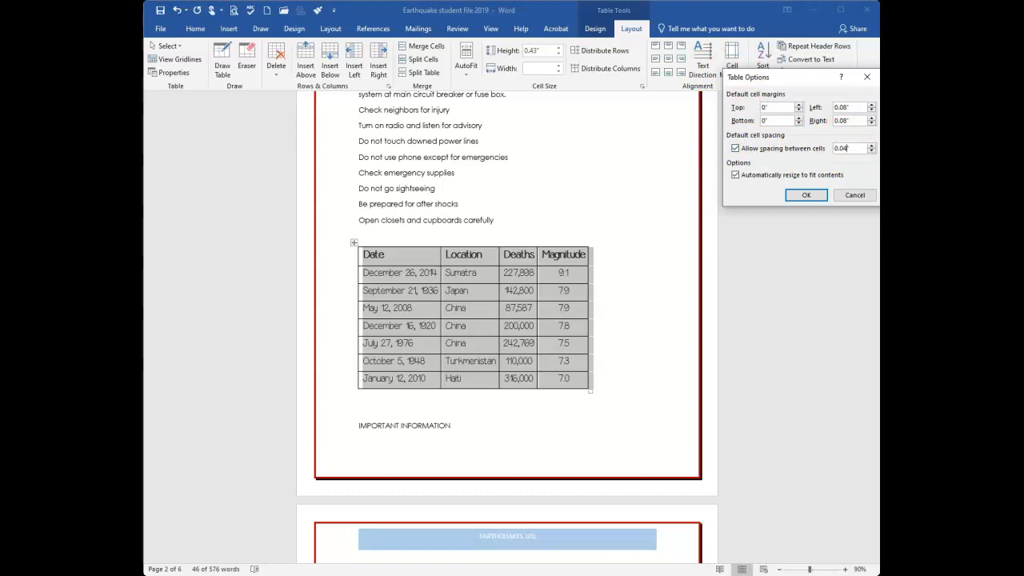
click(817, 200)
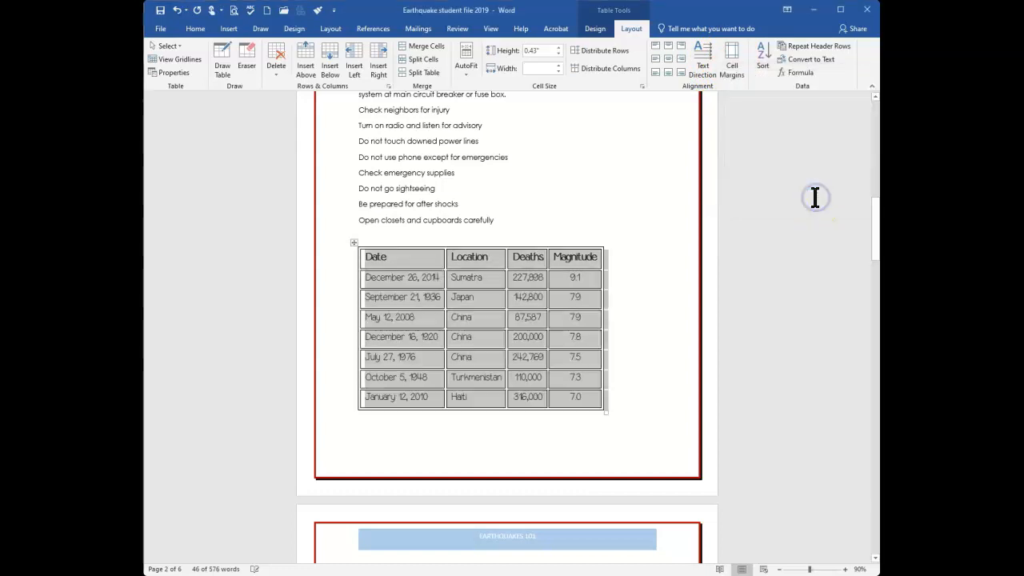
click(641, 386)
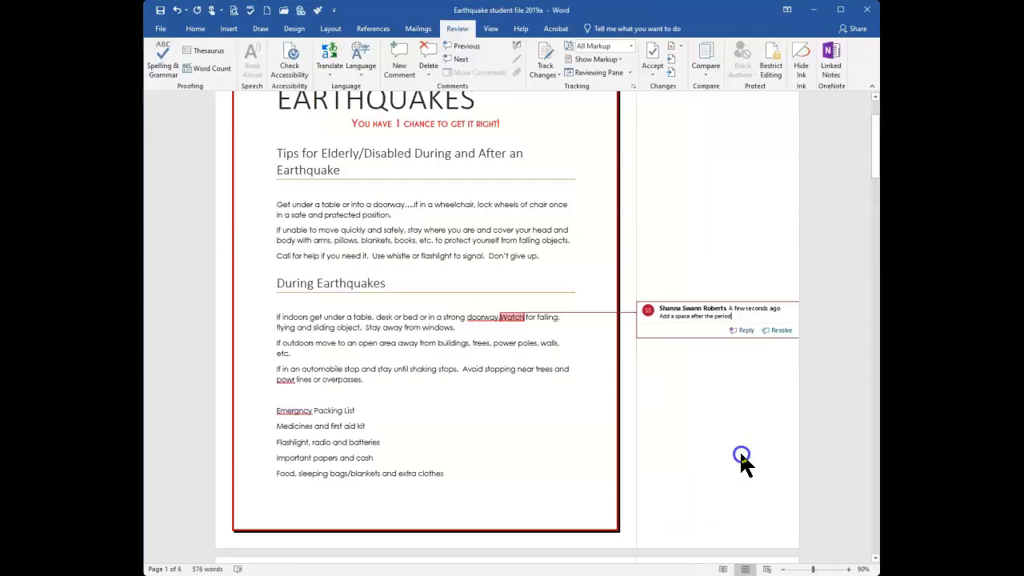
Step: Add the missing space between "doorway." and "Watch" under During Earthquakes, and delete the comment attached to that text
click(738, 432)
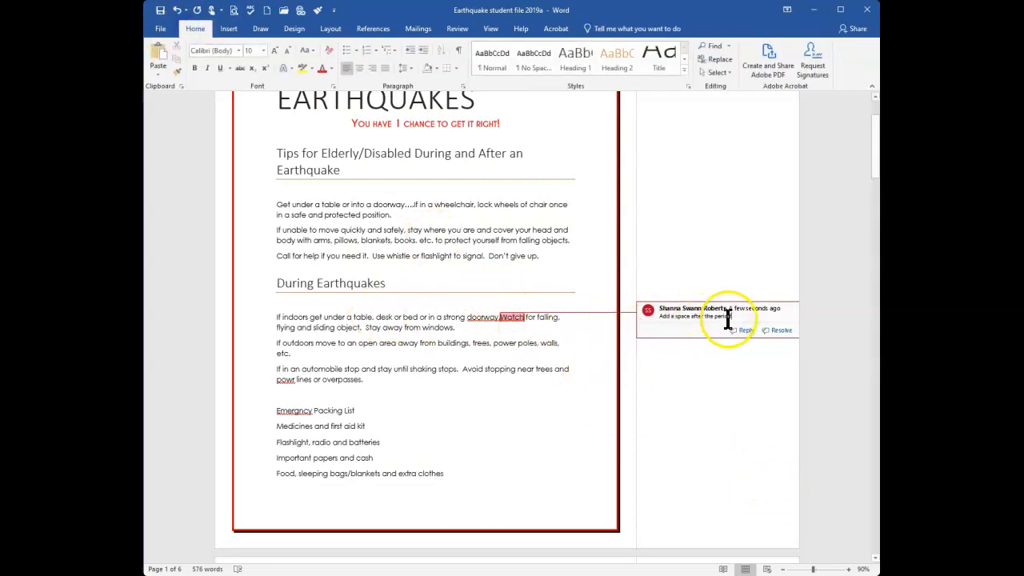
click(500, 317)
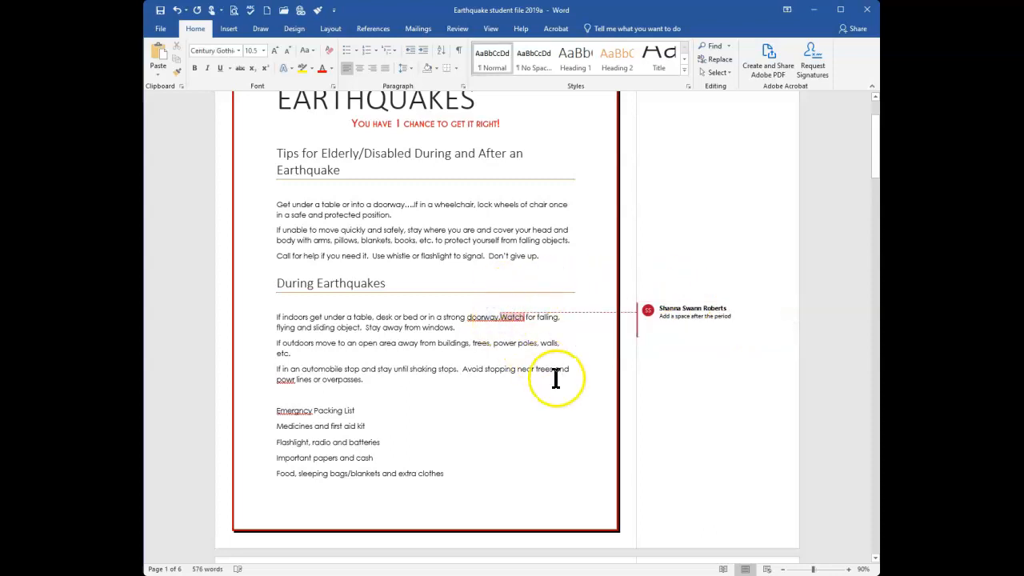
click(682, 316)
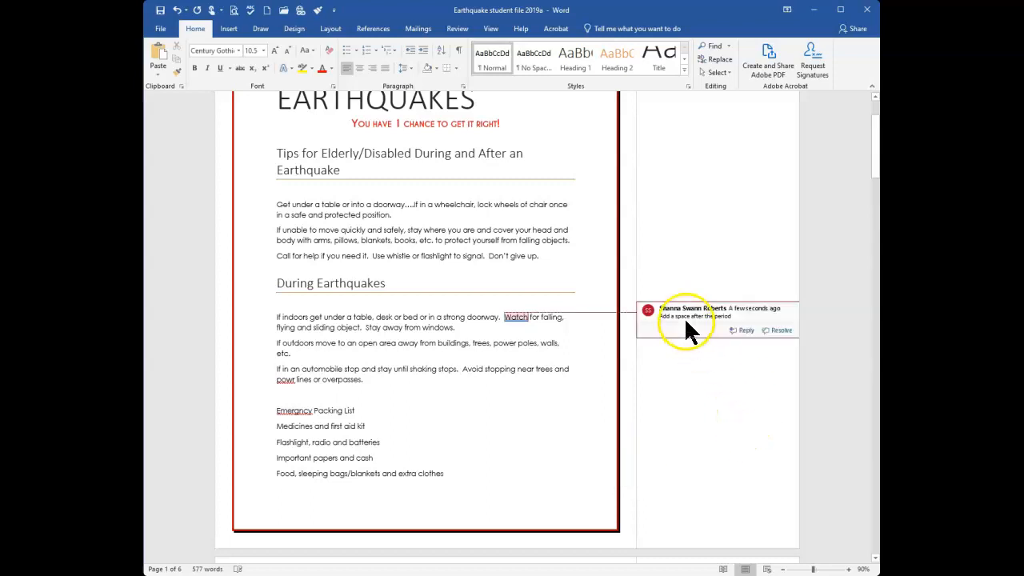
click(677, 316)
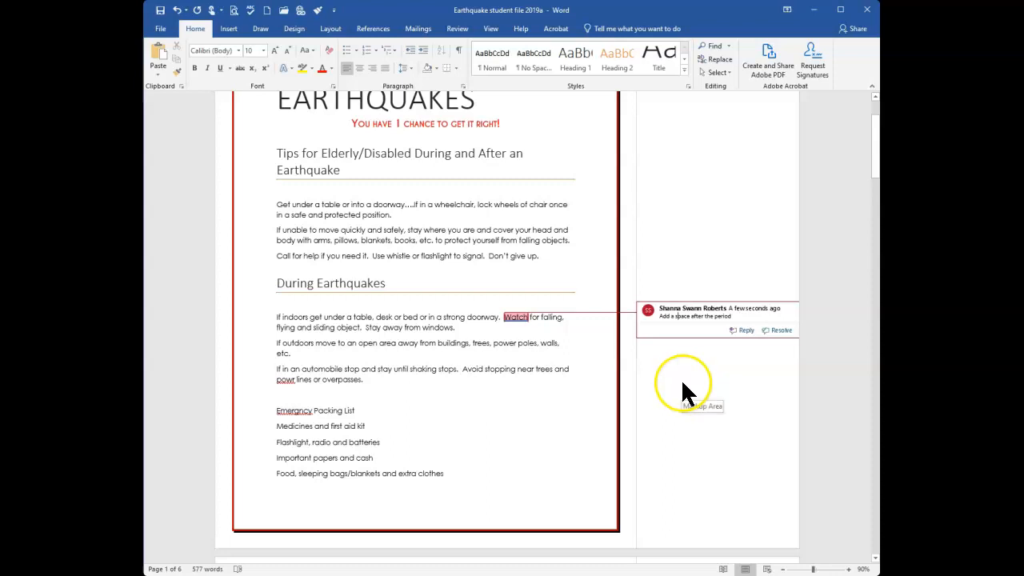
click(458, 28)
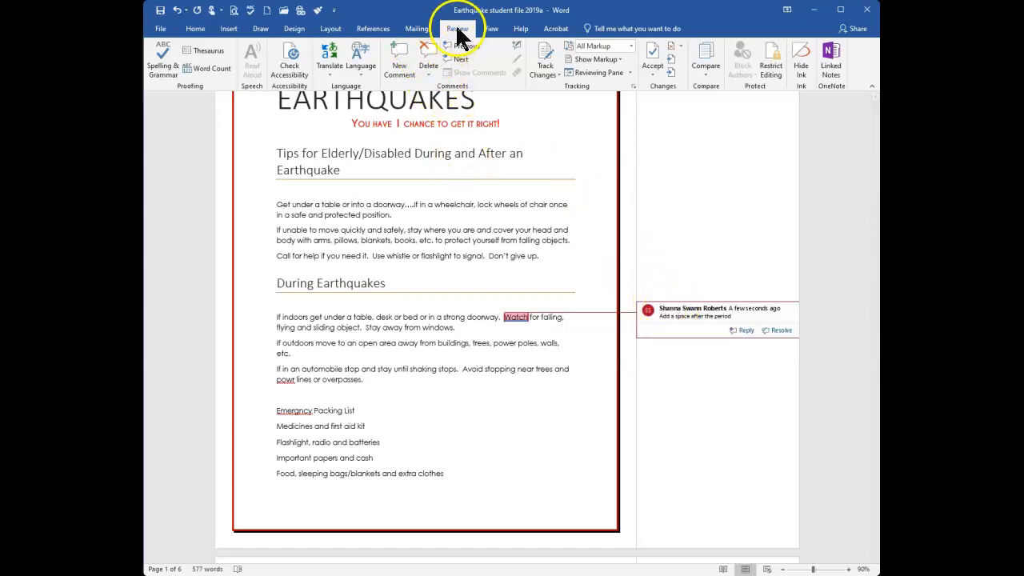
click(427, 52)
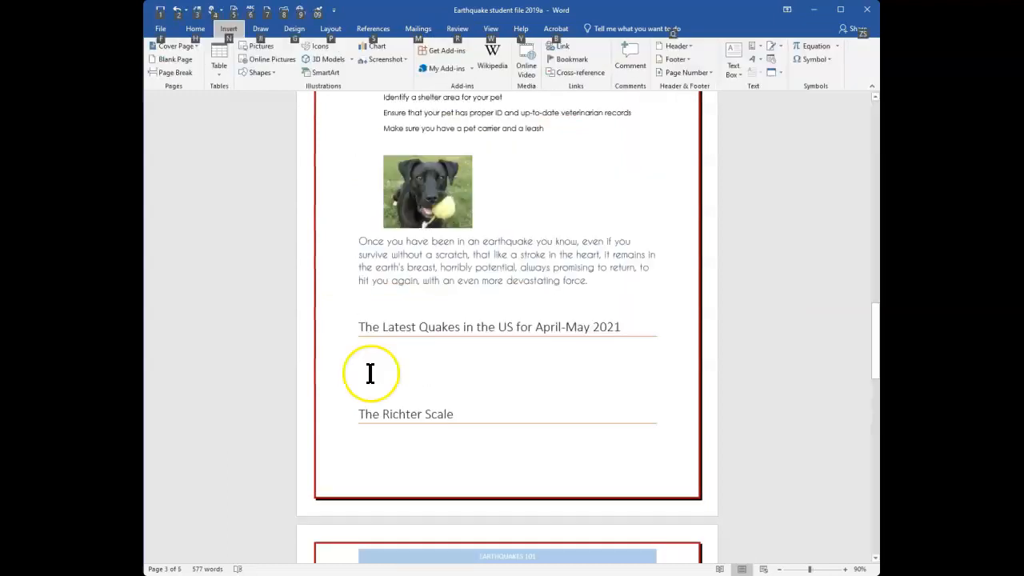
Step: Insert a table of 2 columns and 6 rows under "The Latest Quakes in the US for April-May 2021", with header cells State and Date
click(330, 366)
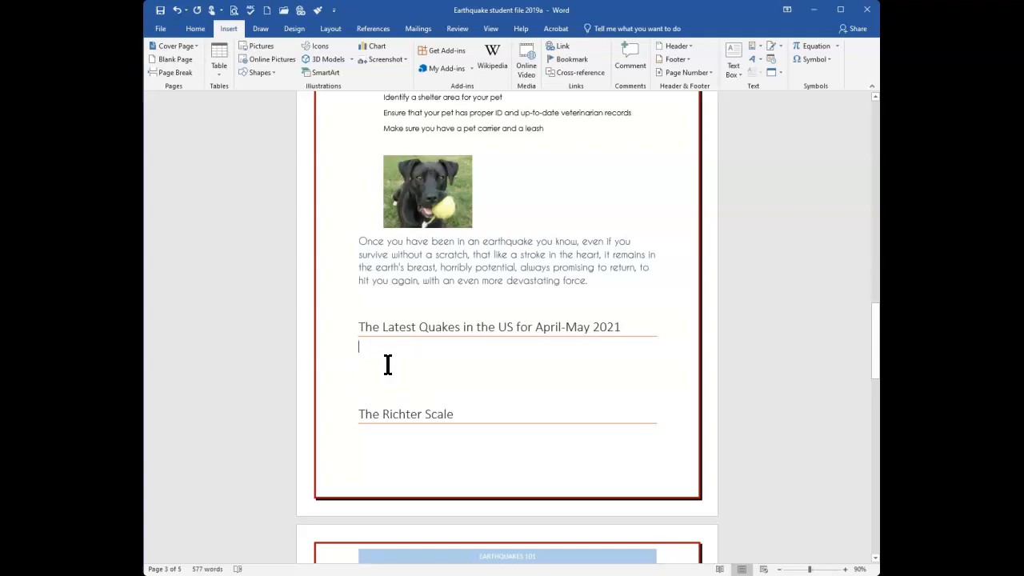
click(214, 68)
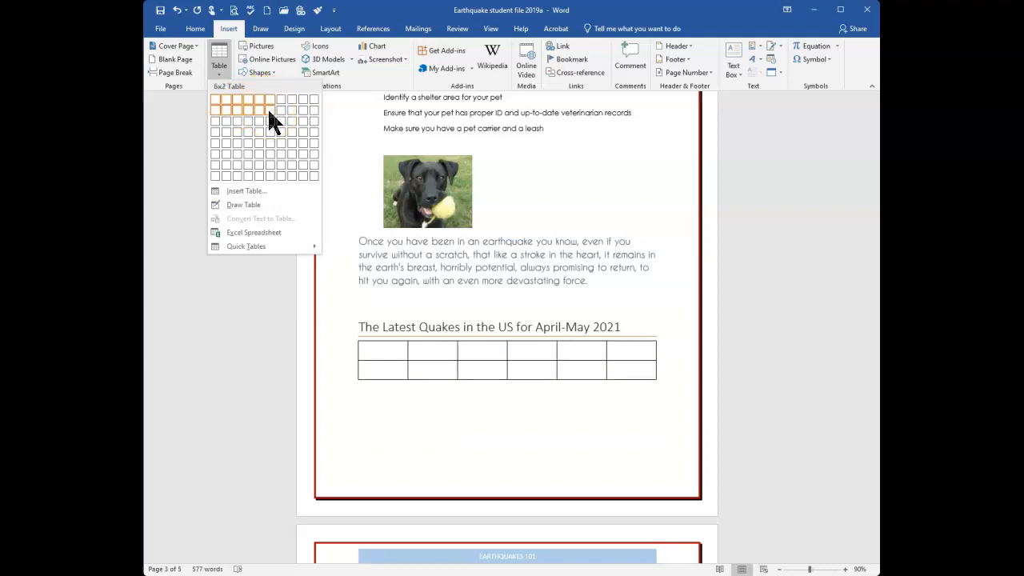
click(223, 193)
click(784, 270)
mouse_move(783, 271)
mouse_down()
mouse_move(746, 280)
mouse_move(768, 282)
mouse_up()
text(2)
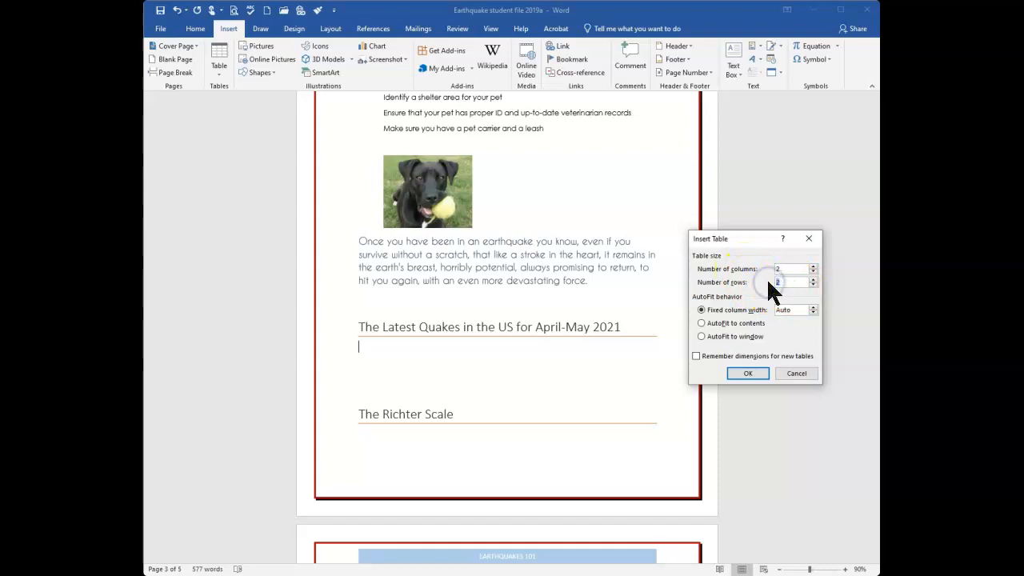
text(6)
click(752, 375)
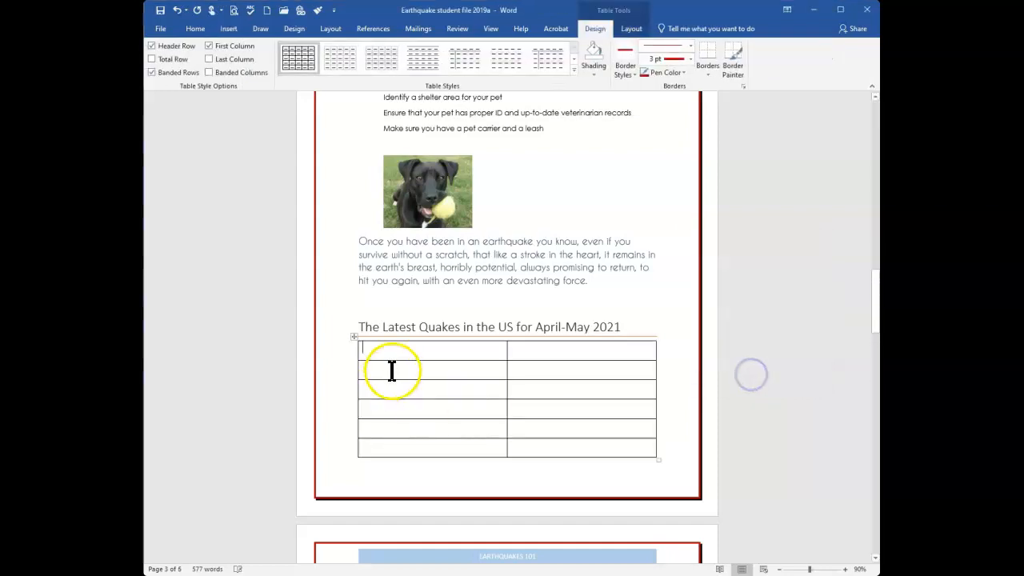
text(State)
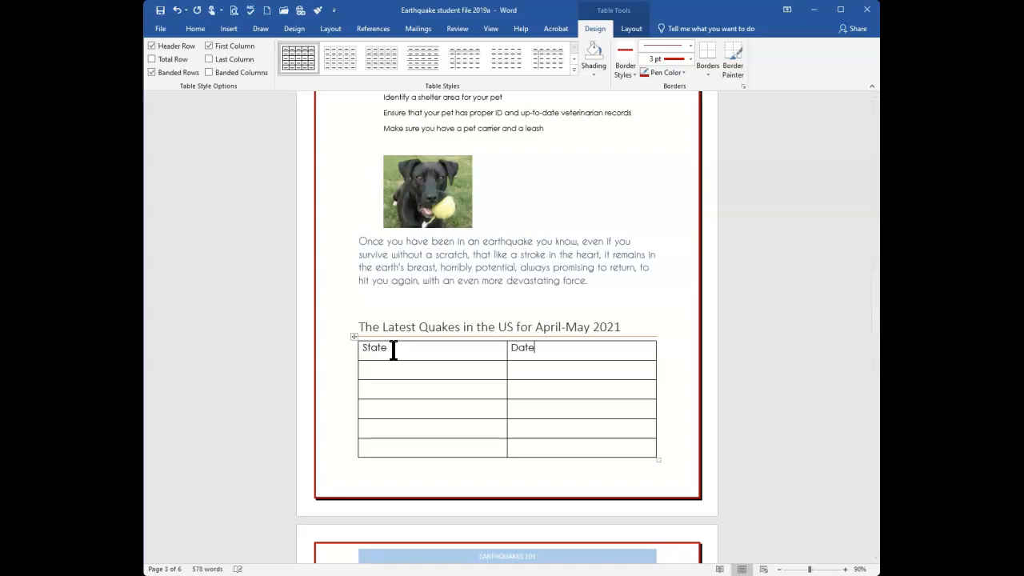
Step: Undo the State and Date entries and the insertion of the table under the Latest Quakes heading
scroll(393, 350, down, 3)
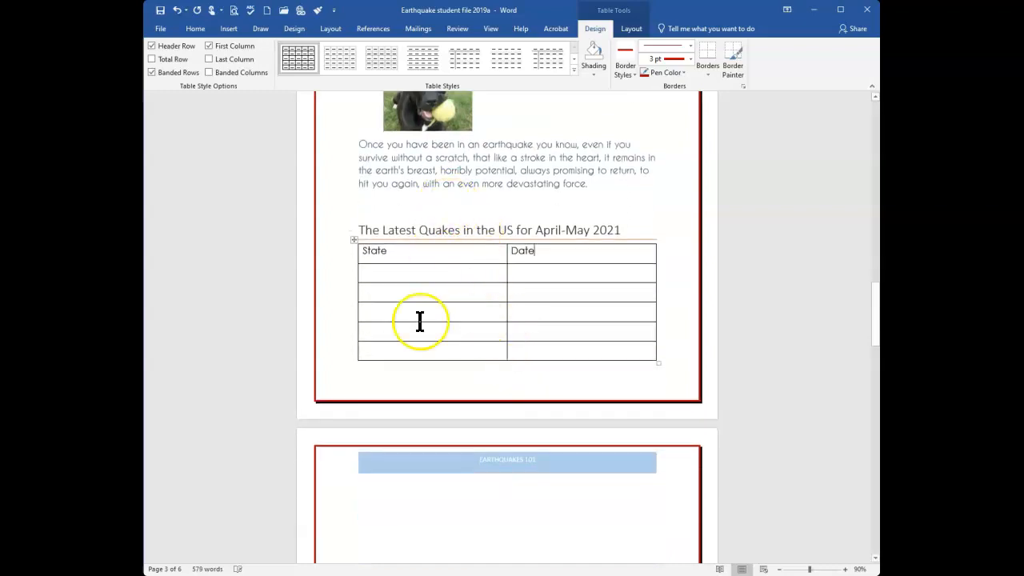
scroll(376, 220, up, 3)
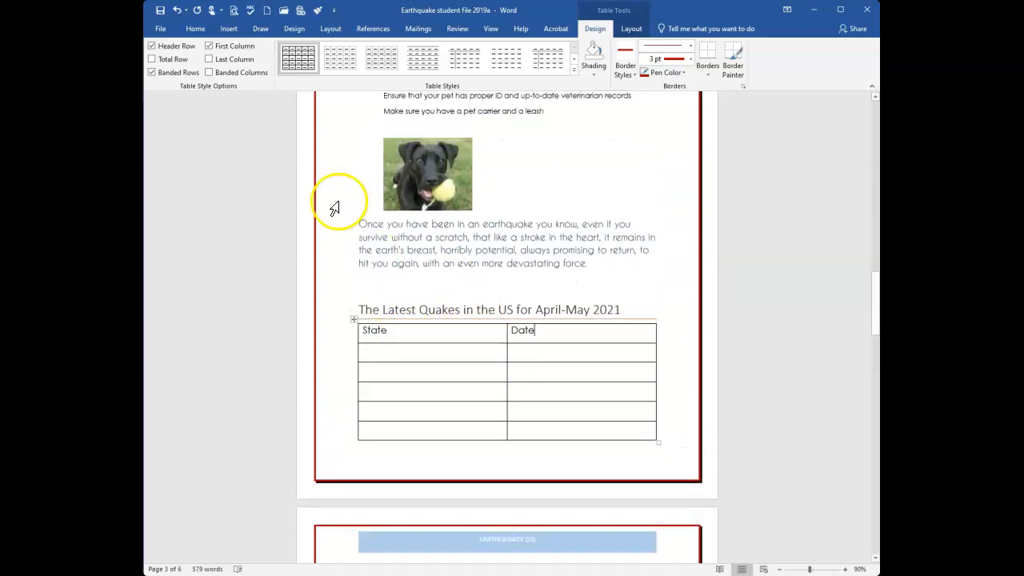
key(ctrl+z)
key(ctrl+z)
key(ctrl+z)
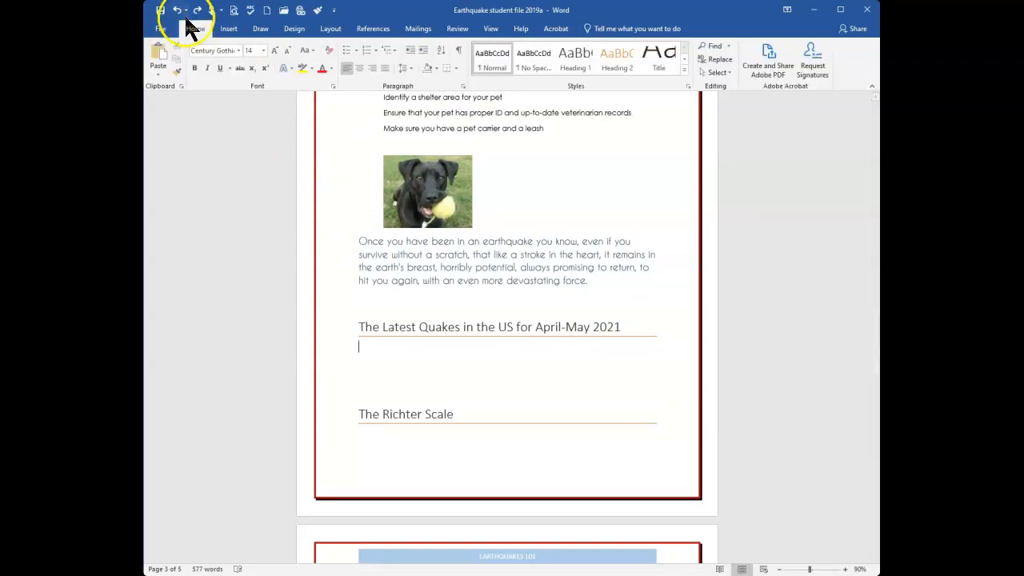
click(227, 28)
click(217, 68)
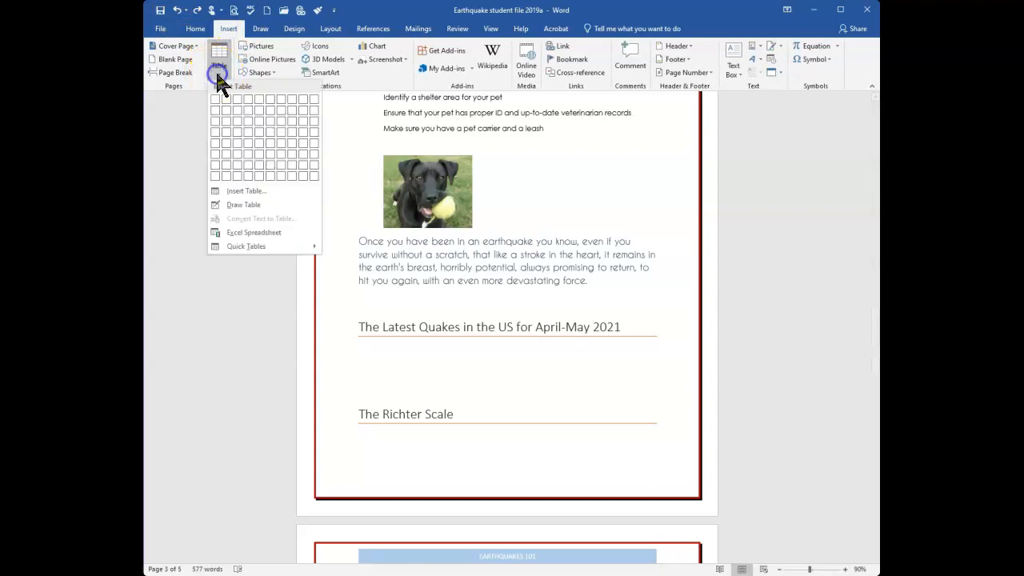
click(247, 192)
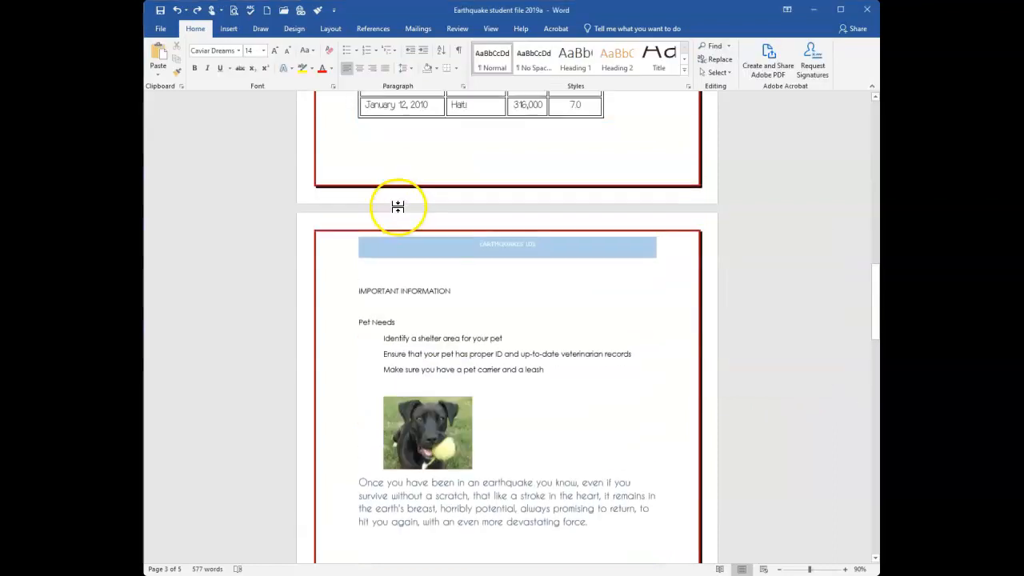
Step: Select the whole document and set its line spacing value to 1.3
scroll(396, 205, up, 10)
scroll(395, 205, up, 15)
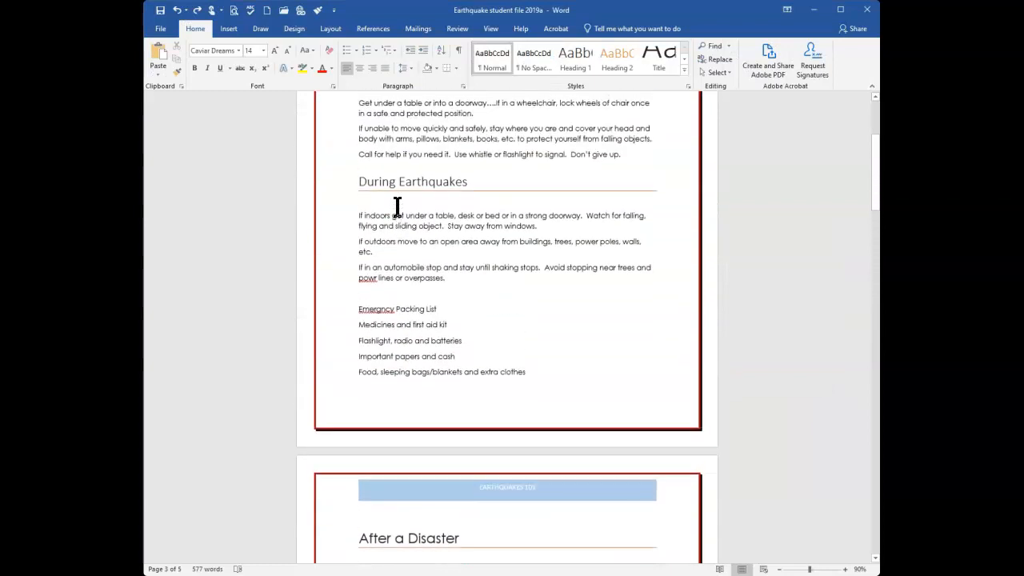
click(376, 397)
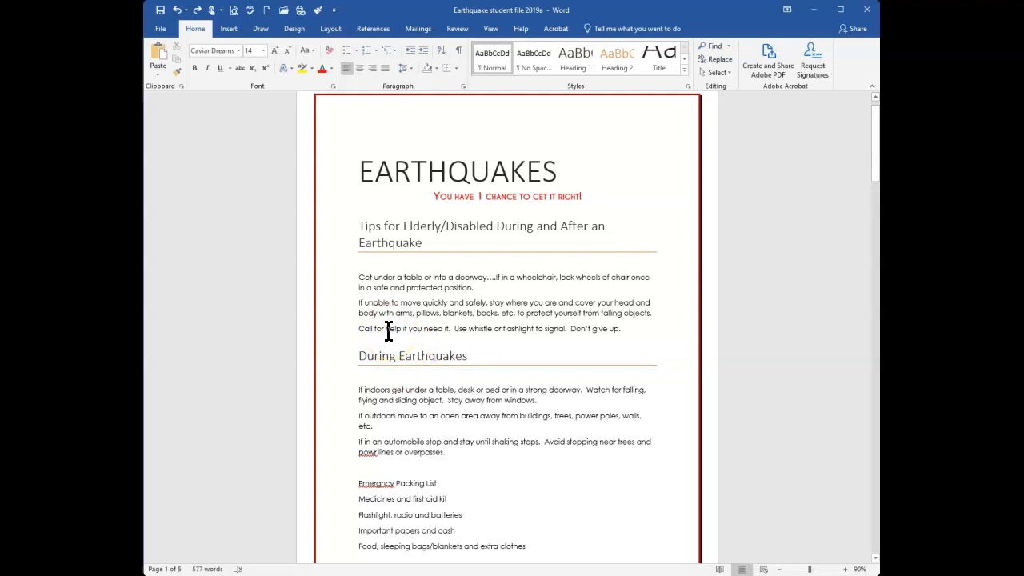
key(ctrl+a)
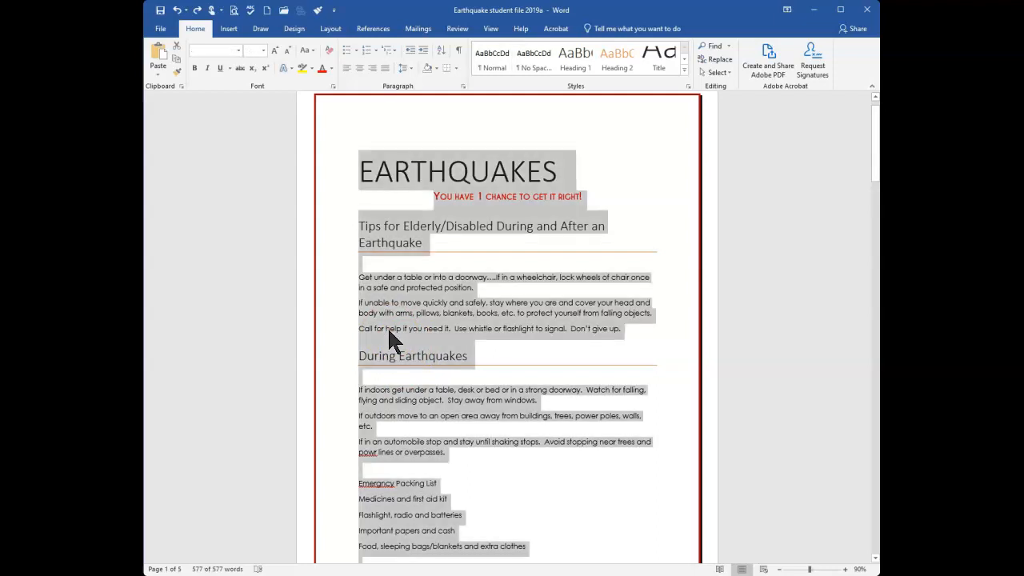
click(463, 84)
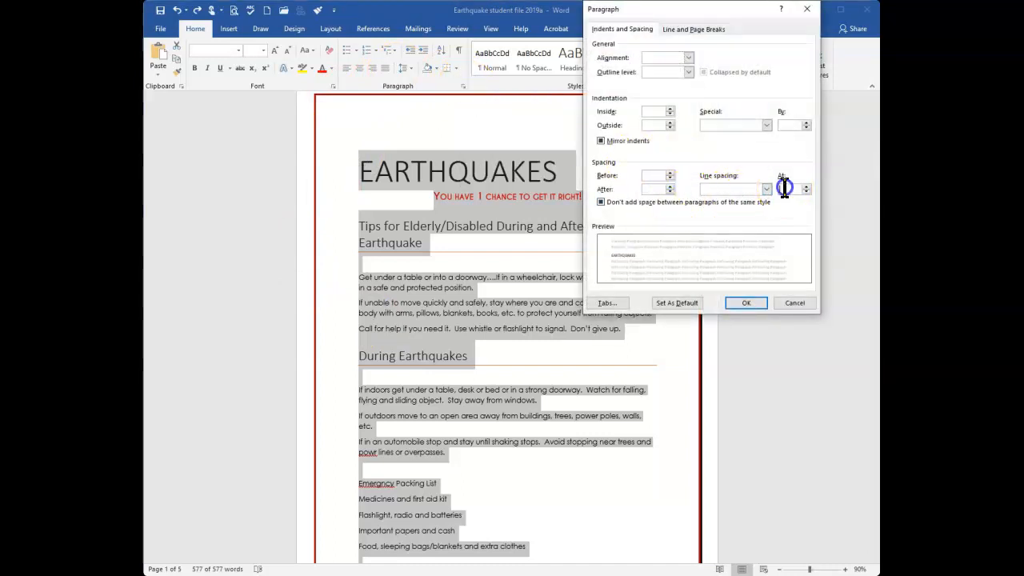
text(1.3)
click(737, 299)
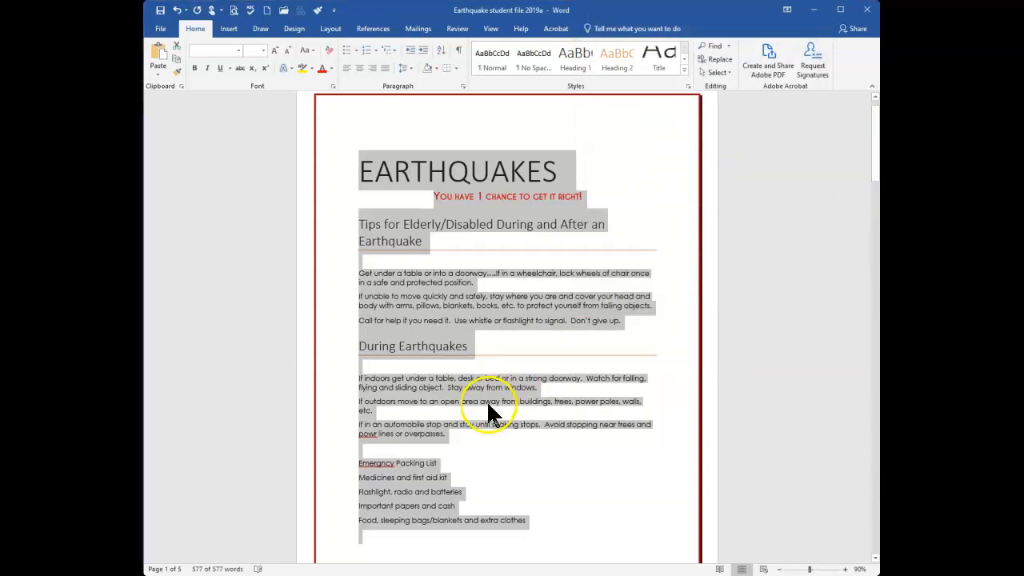
Step: Change the line spacing value of the whole document to 1.15
click(463, 86)
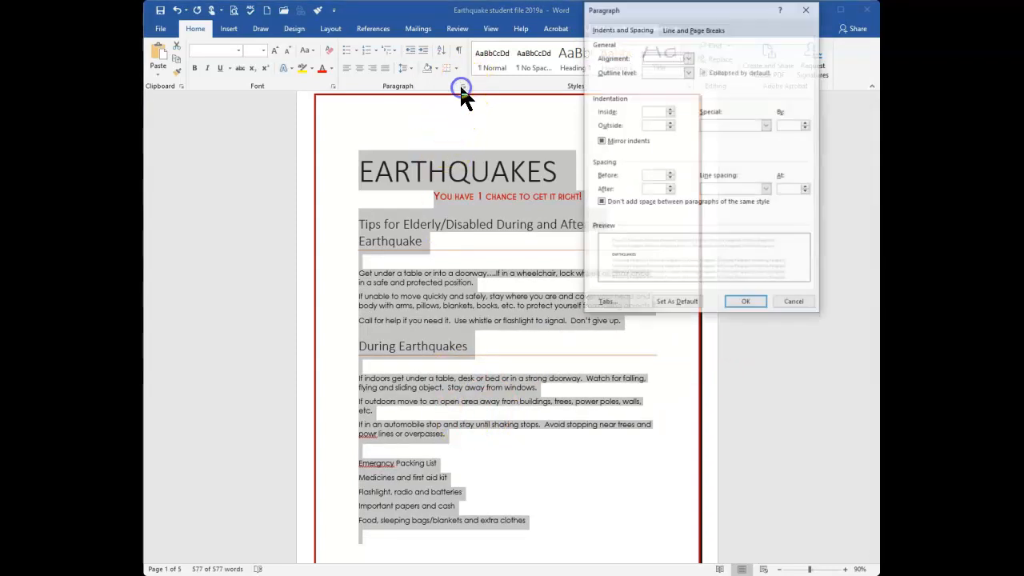
click(767, 191)
click(717, 187)
click(789, 190)
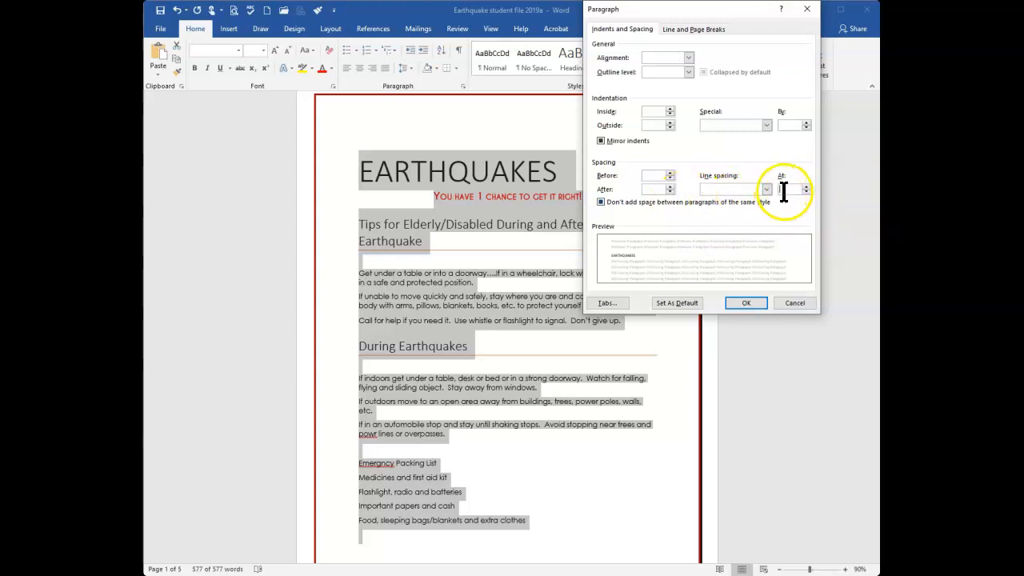
text(1.15)
key(Return)
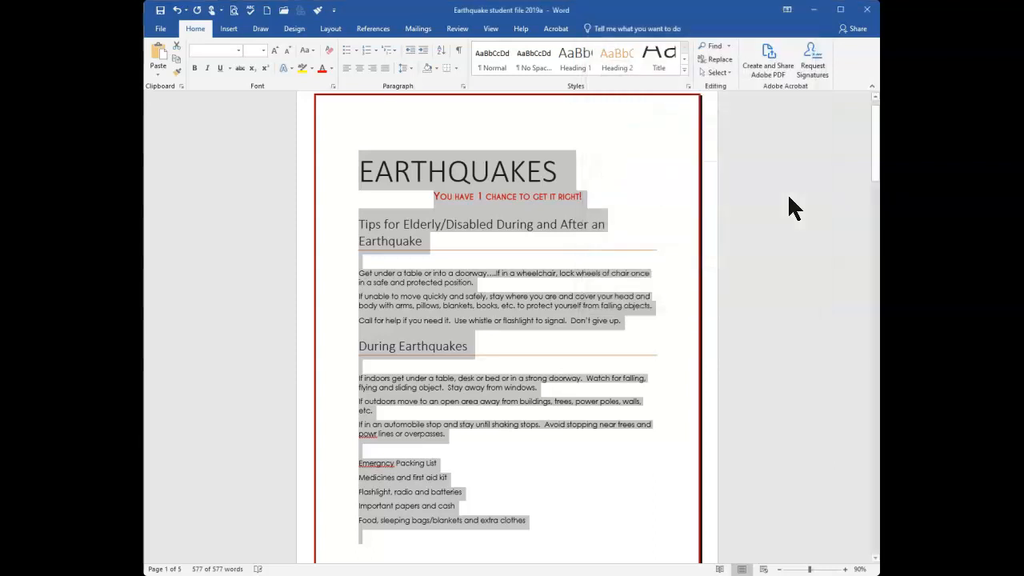
click(488, 347)
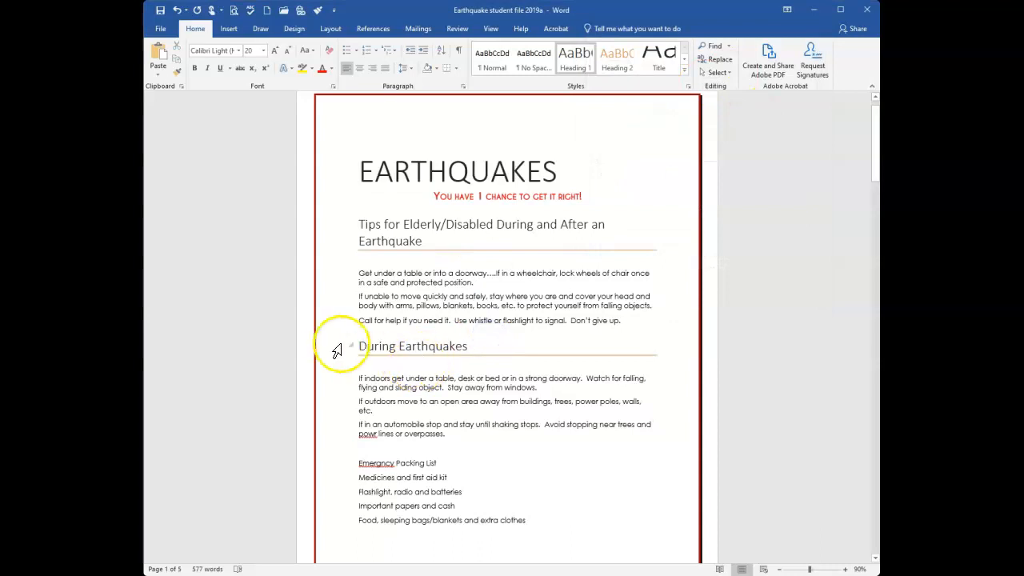
Step: Set the paragraph spacing after the headings "Tips for Elderly/Disabled During and After an Earthquake" and "During Earthquakes" to 18 pt
double_click(336, 237)
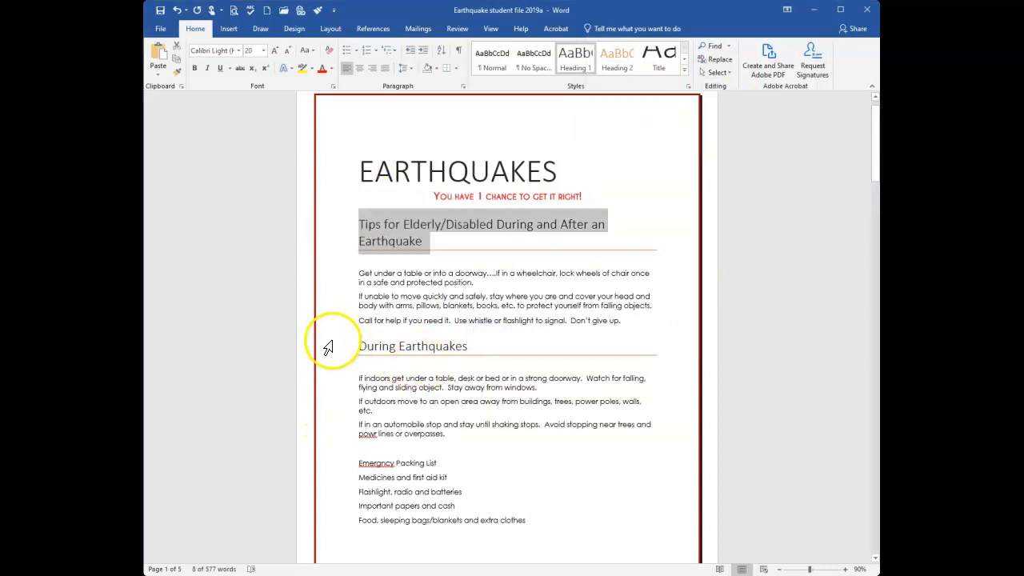
ctrl+click(335, 350)
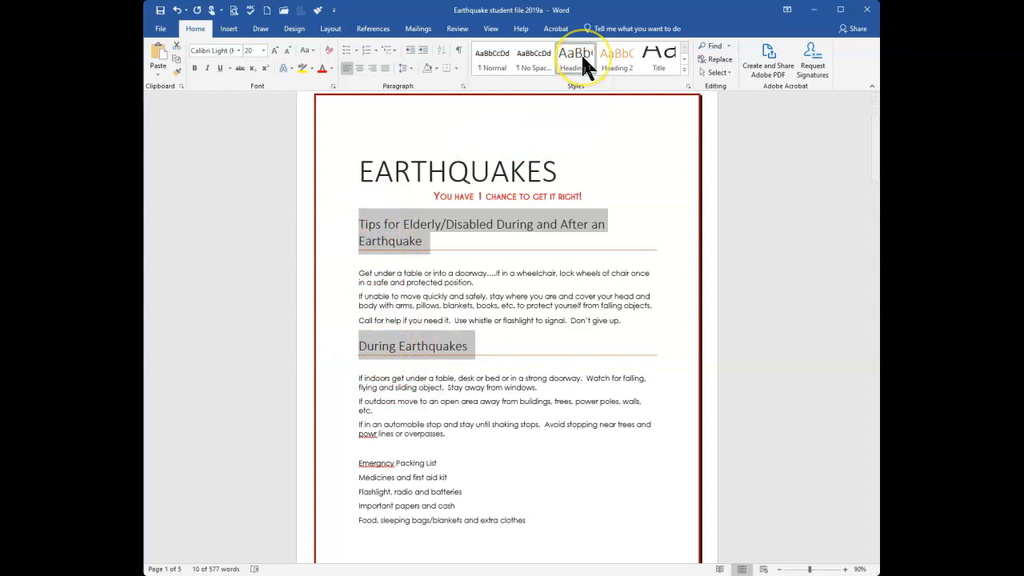
click(462, 85)
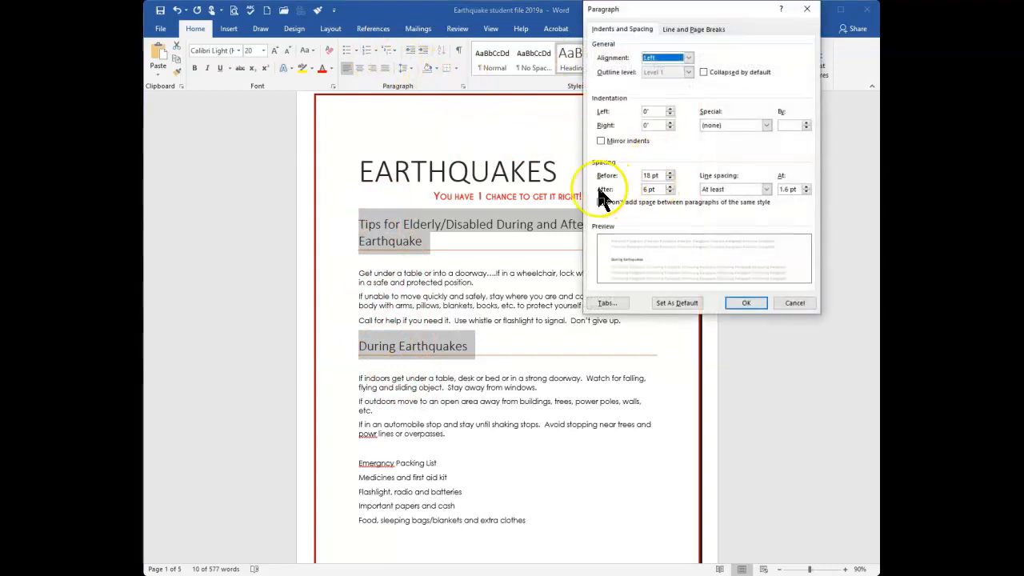
click(670, 185)
click(671, 185)
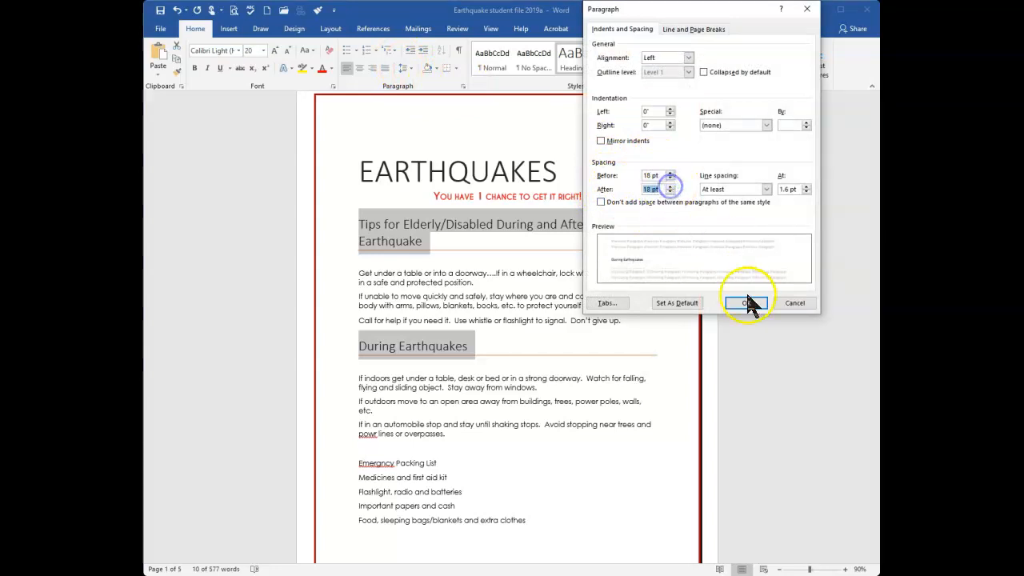
click(750, 303)
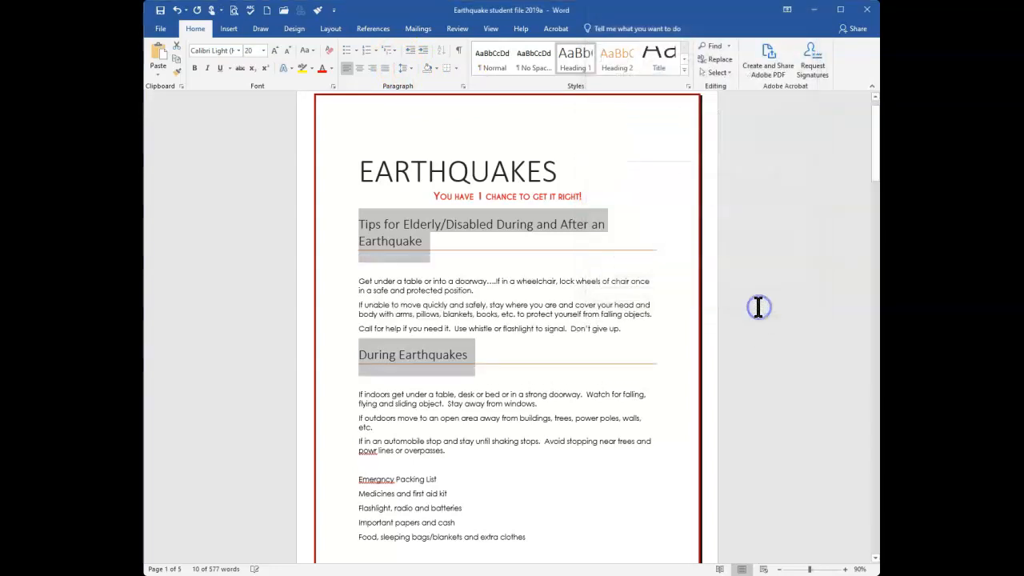
Step: Remove the empty paragraphs below the "During Earthquakes" and "Tips for Elderly/Disabled During and After an Earthquake" headings
click(401, 266)
click(379, 366)
click(375, 382)
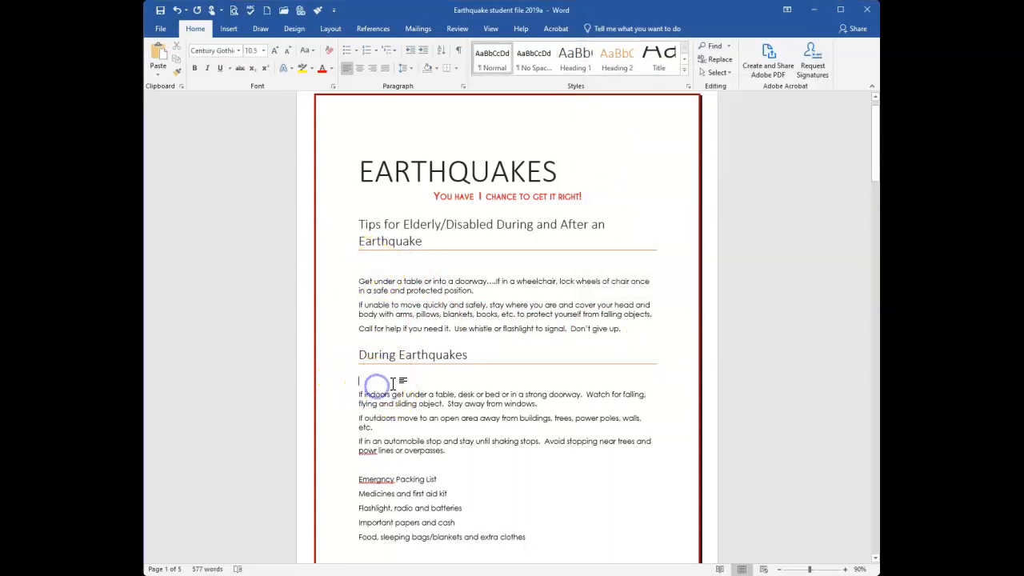
key(BackSpace)
click(379, 264)
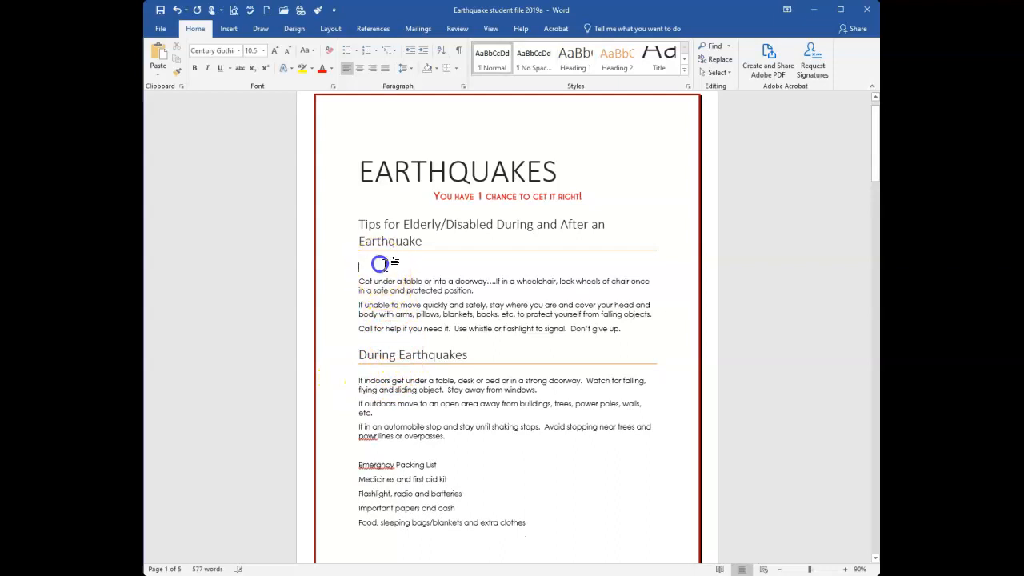
key(Delete)
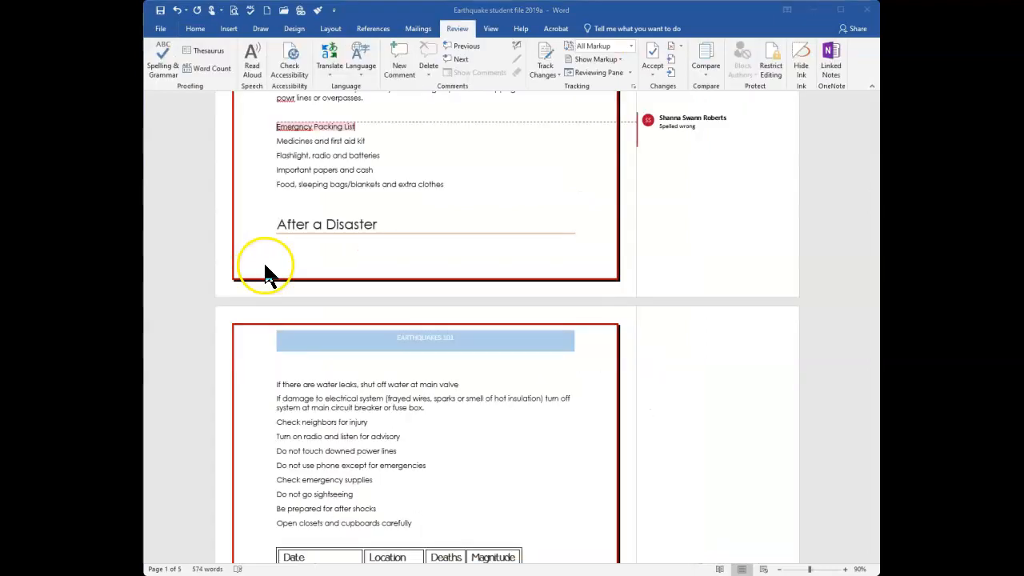
Step: Insert a footnote after "shut off water at main valve" reading "Fire department can show you where this is."
click(459, 398)
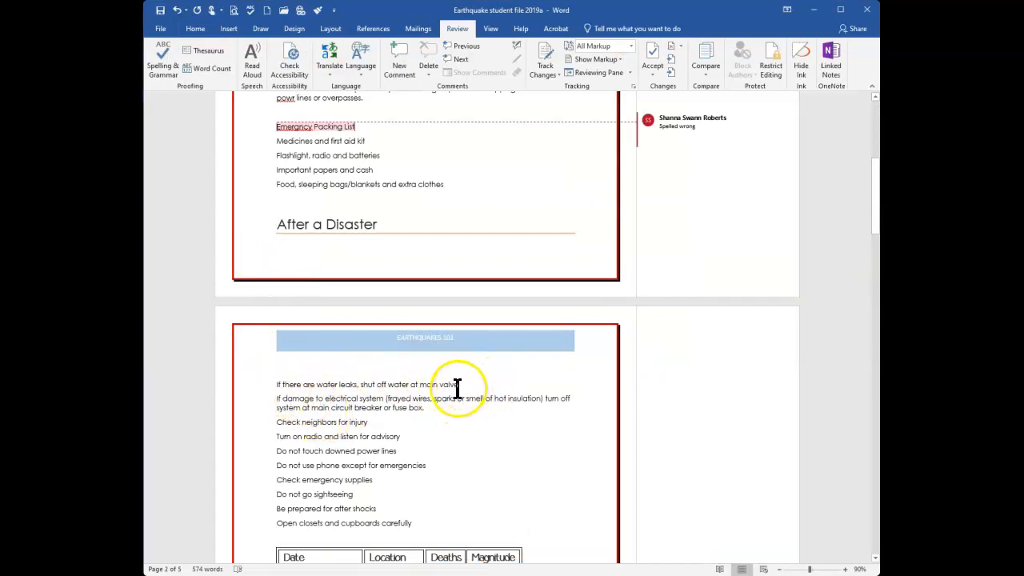
click(380, 30)
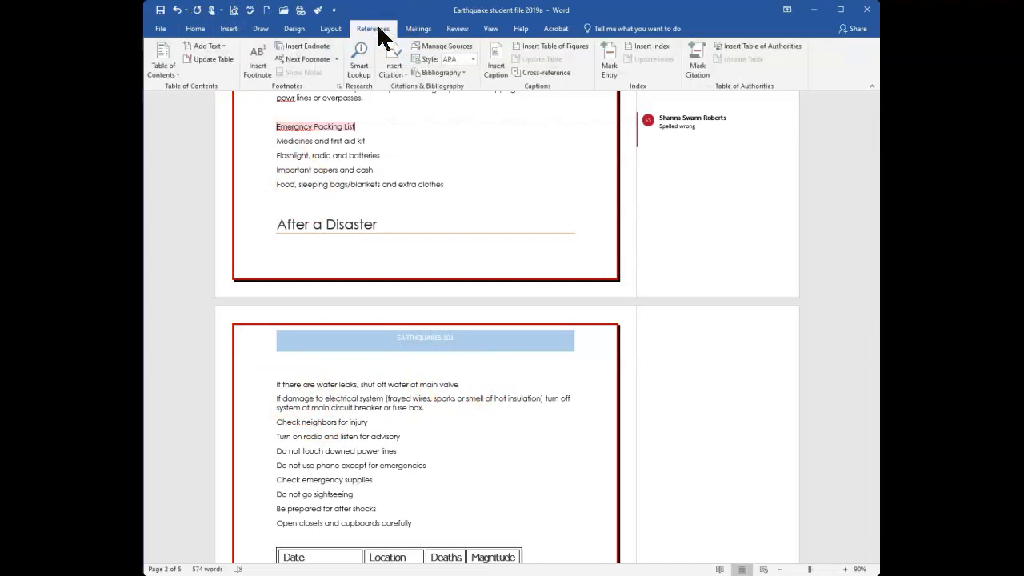
click(254, 68)
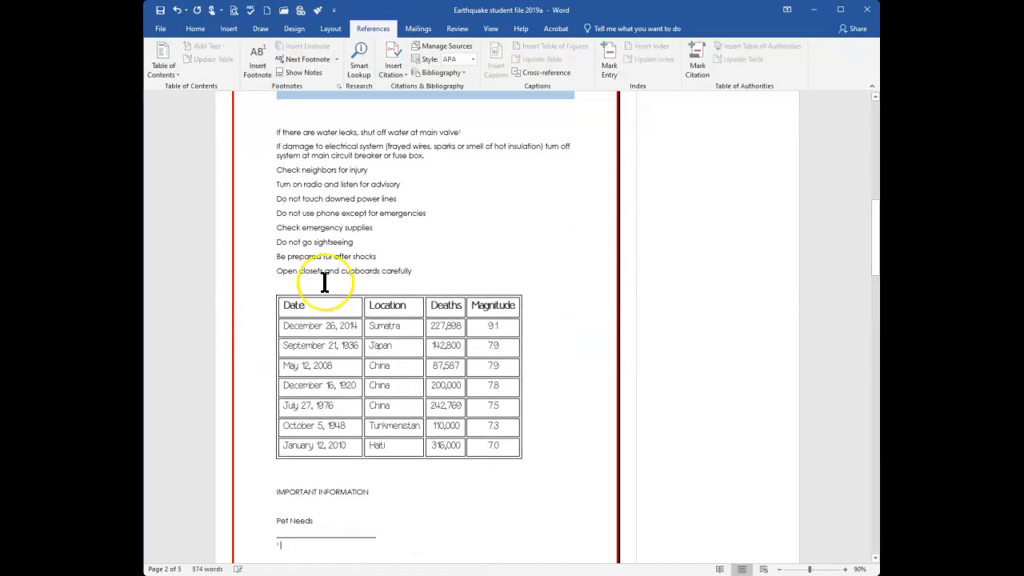
text(Fire department can show you whe)
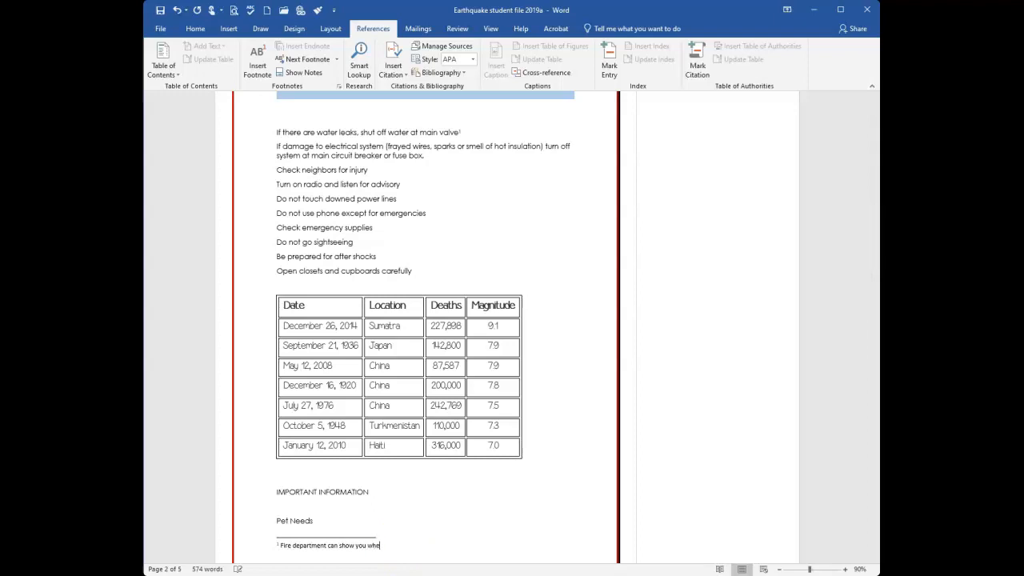
text(.)
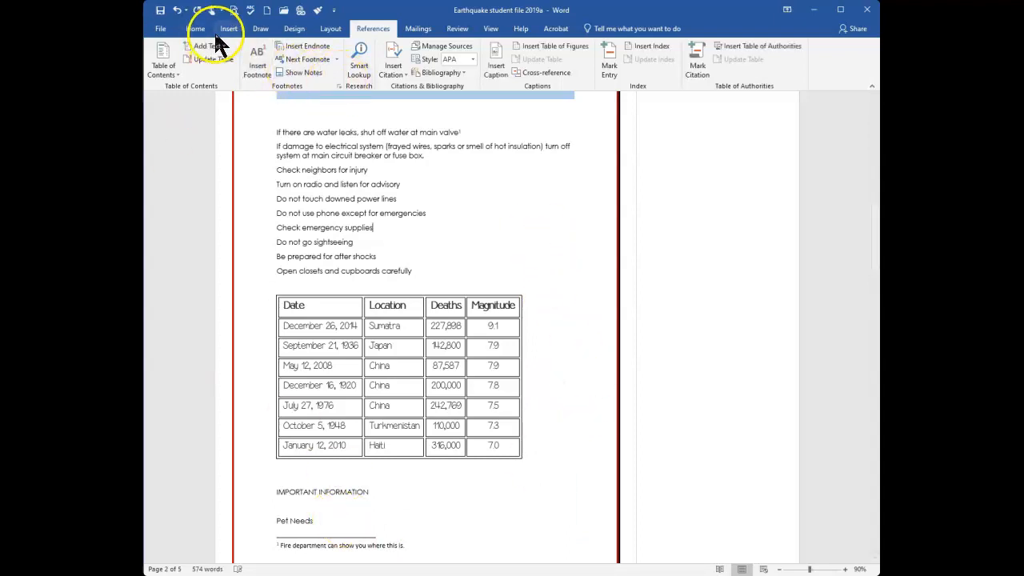
click(338, 86)
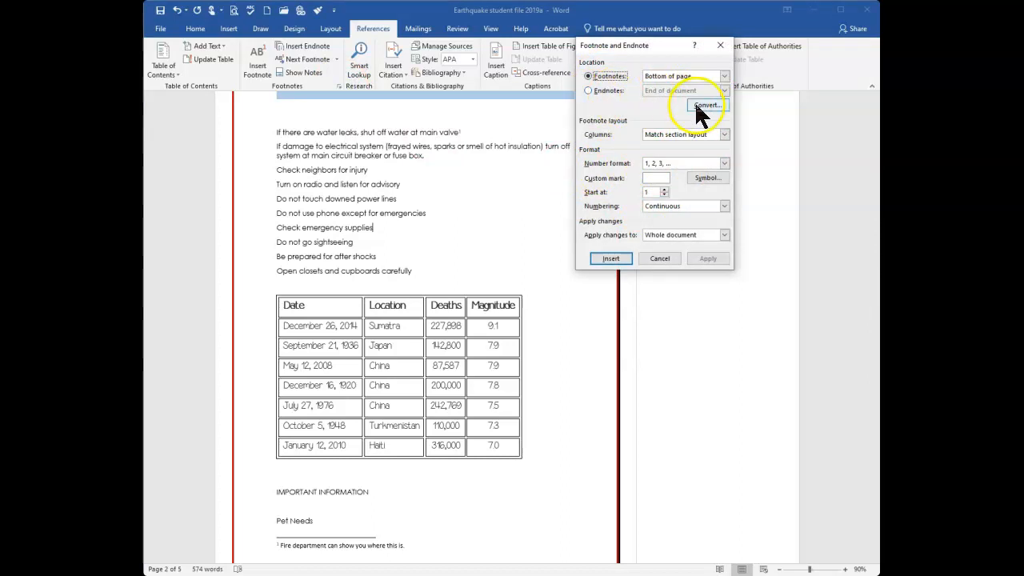
click(662, 258)
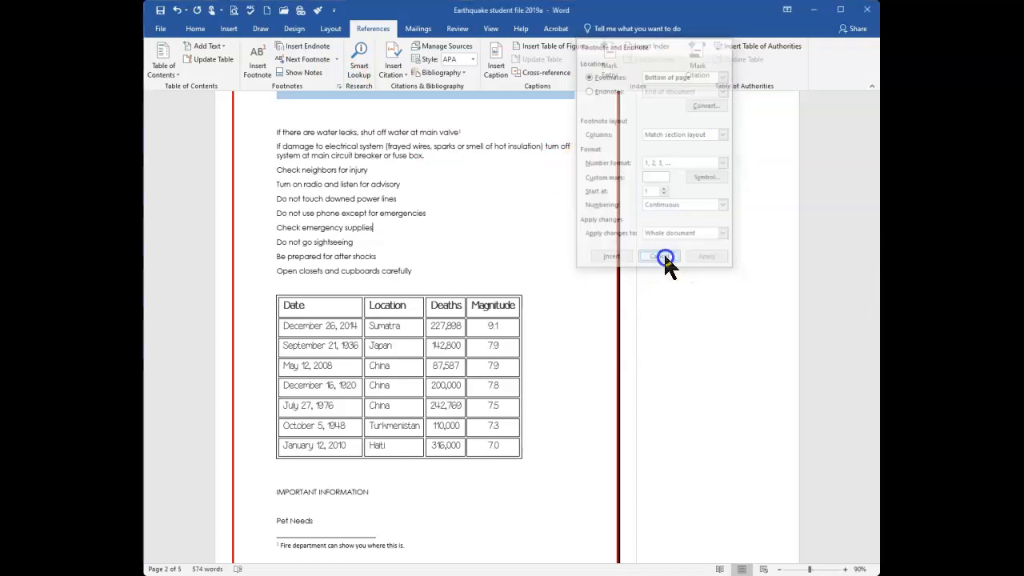
click(464, 537)
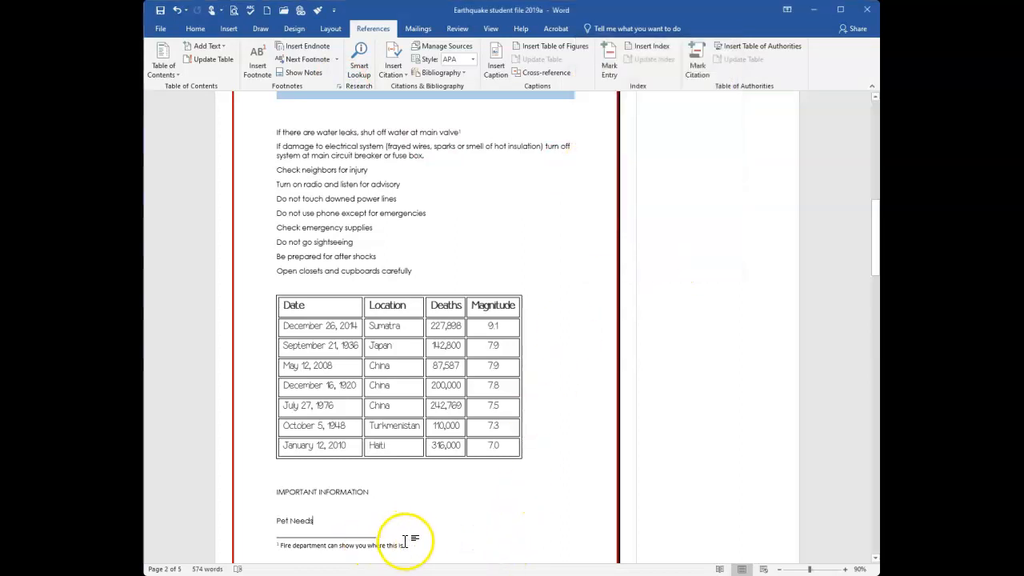
click(407, 545)
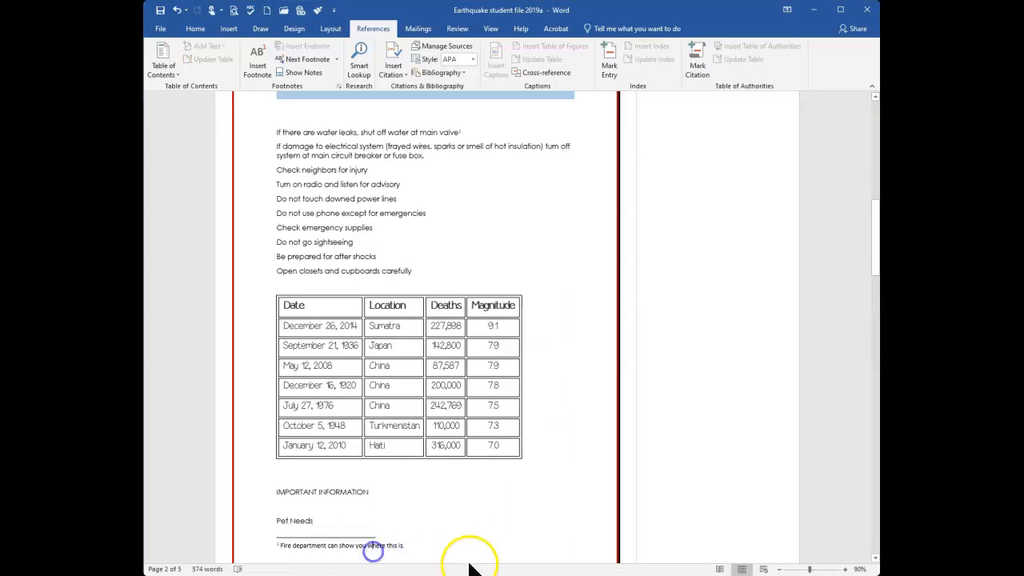
drag(416, 546, 284, 553)
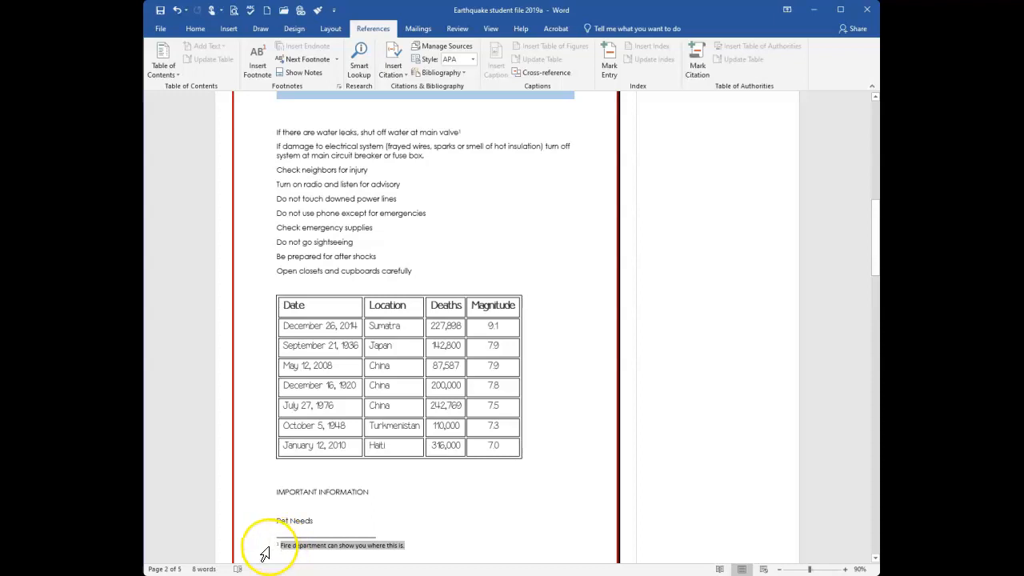
click(340, 86)
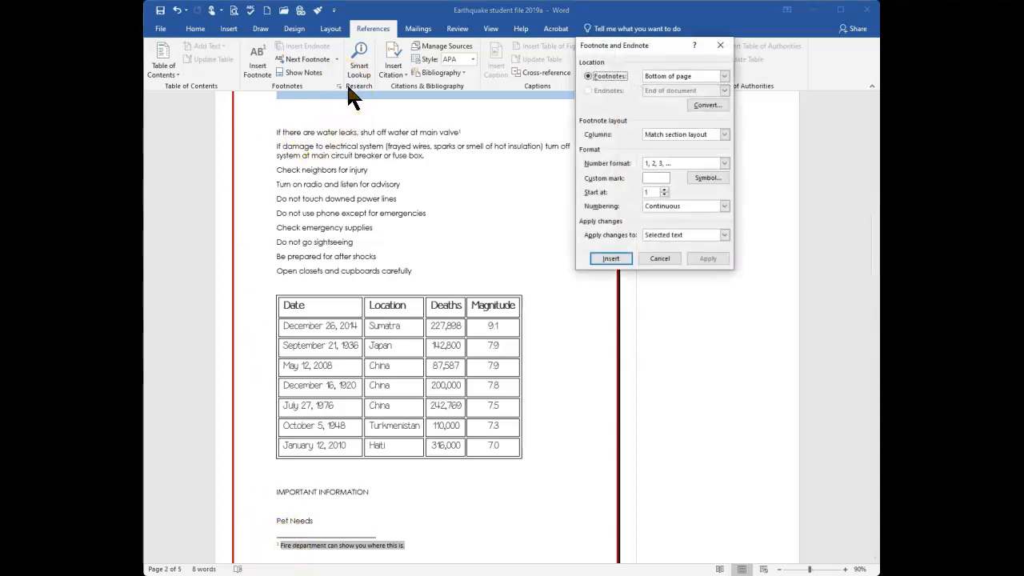
click(271, 547)
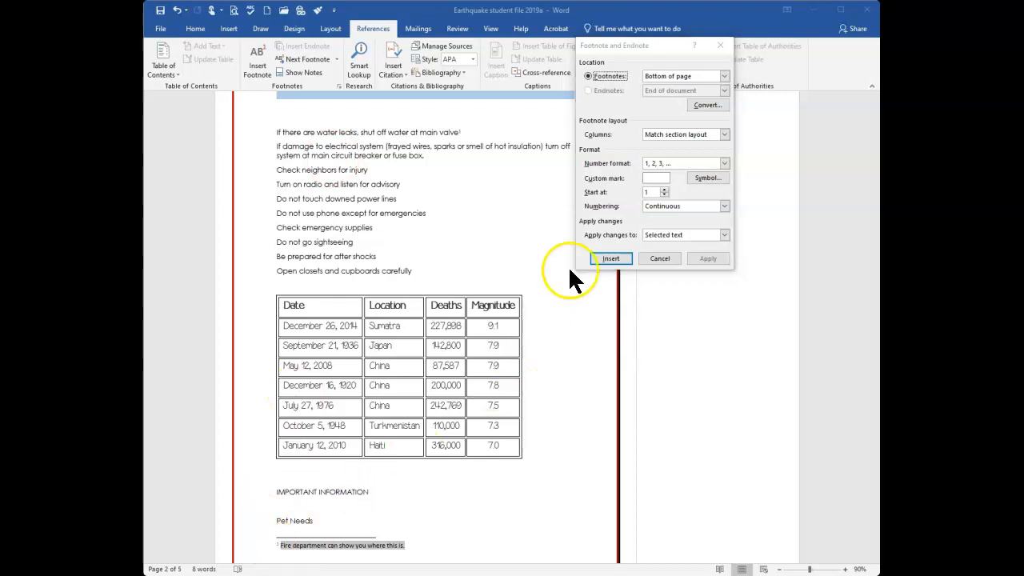
click(704, 105)
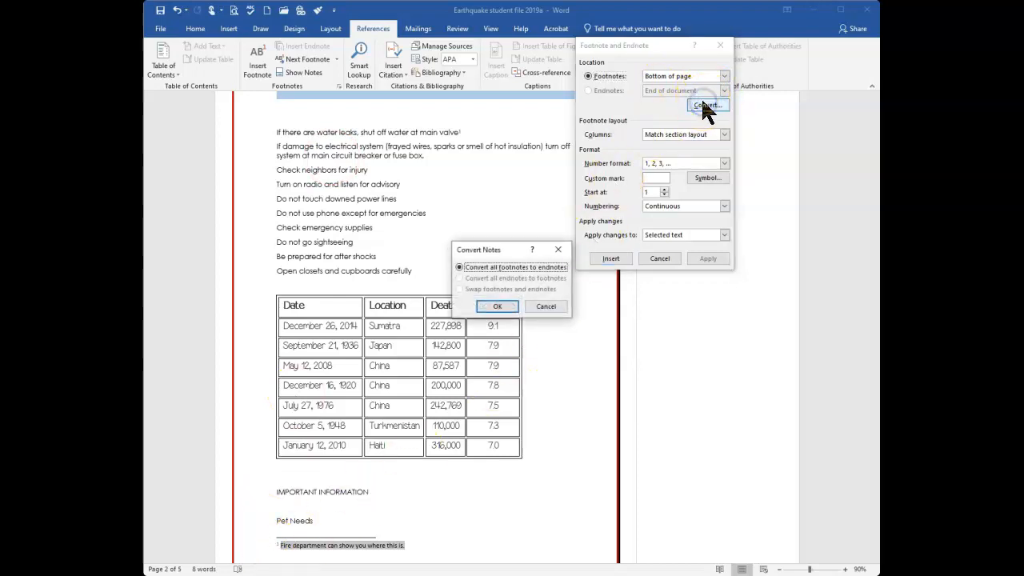
click(544, 307)
click(659, 258)
click(424, 524)
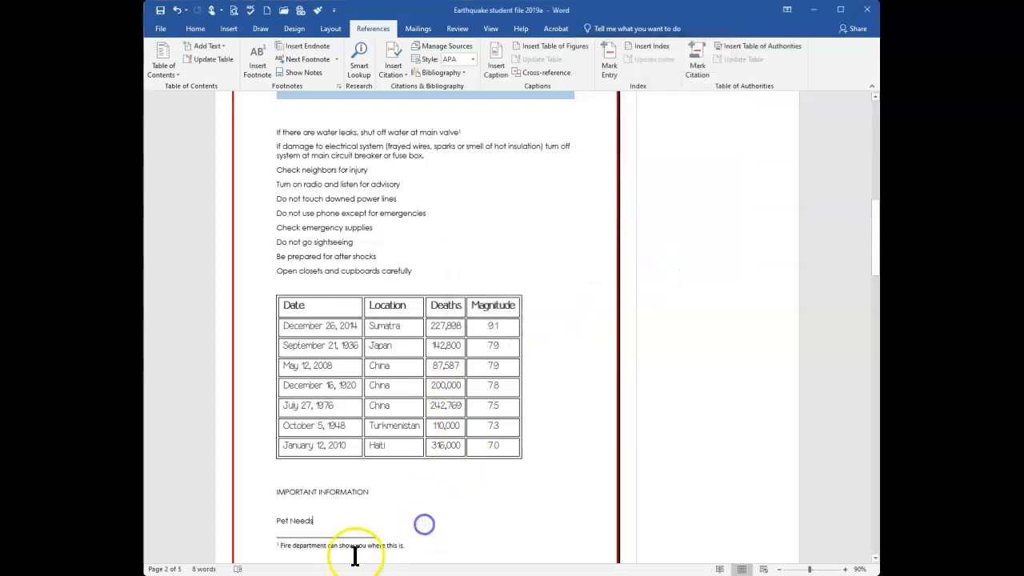
Step: Convert the footnote "Fire department can show you where this is." to an endnote
click(260, 550)
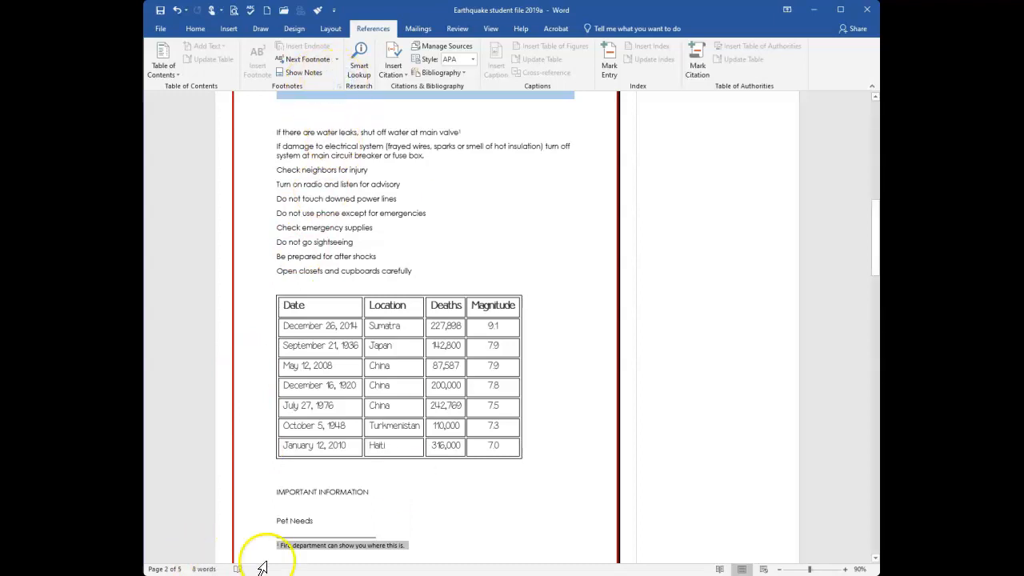
click(464, 544)
drag(409, 545, 256, 542)
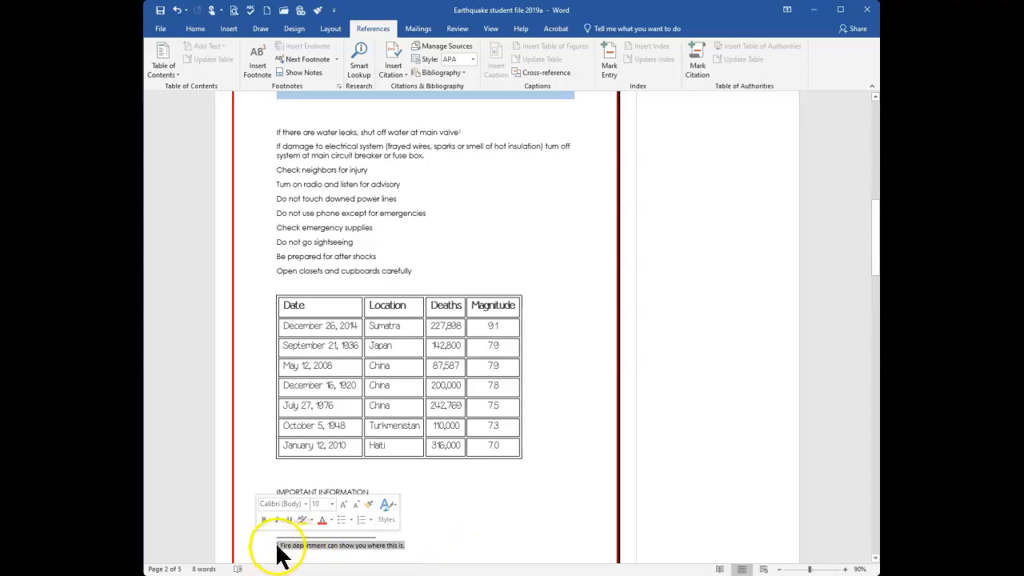
click(339, 85)
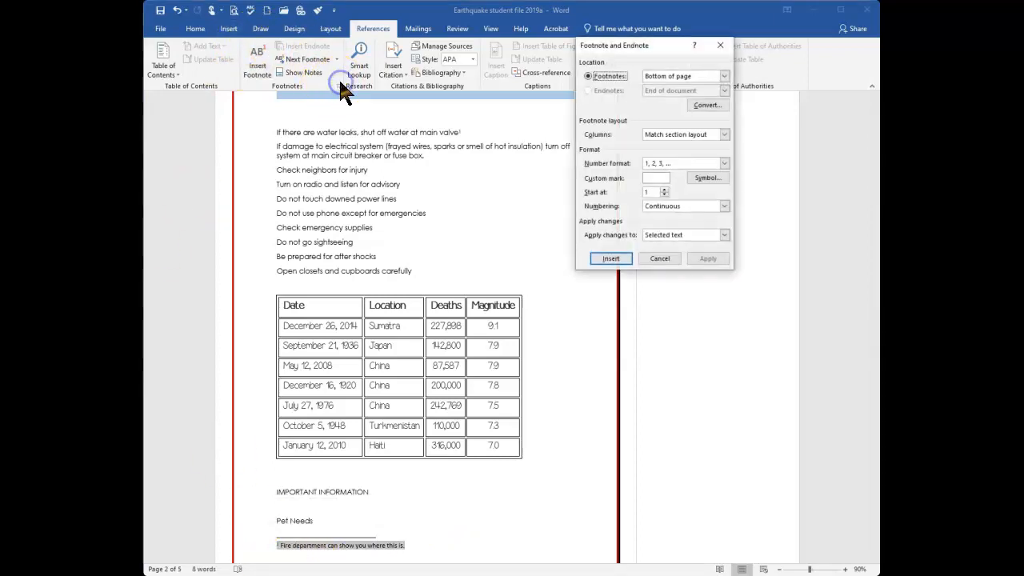
click(711, 104)
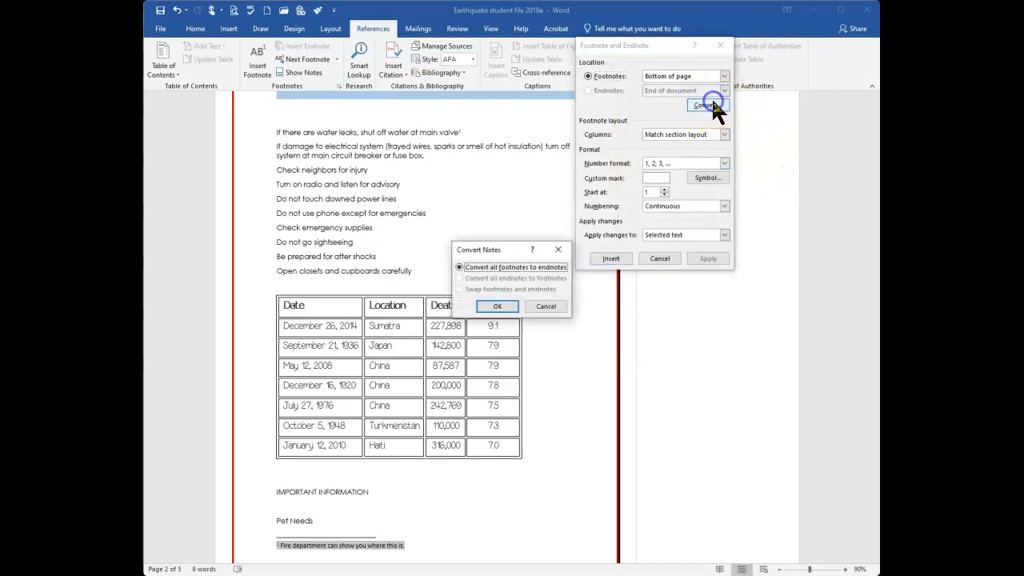
click(490, 308)
click(661, 259)
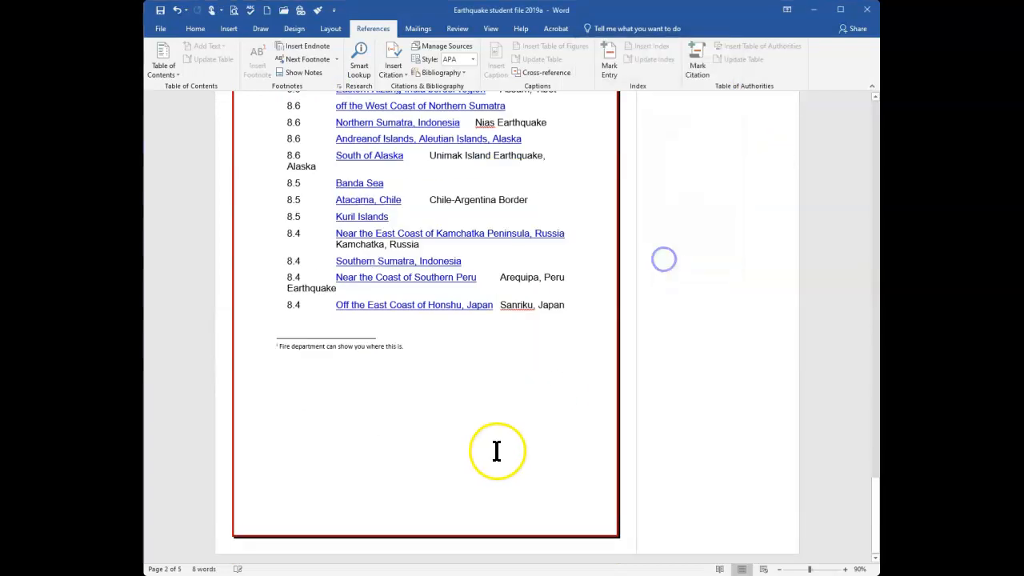
click(416, 387)
Step: Add a bookmark named PetNeeds to the "Pet Needs" heading below the earthquake table
scroll(308, 401, up, 20)
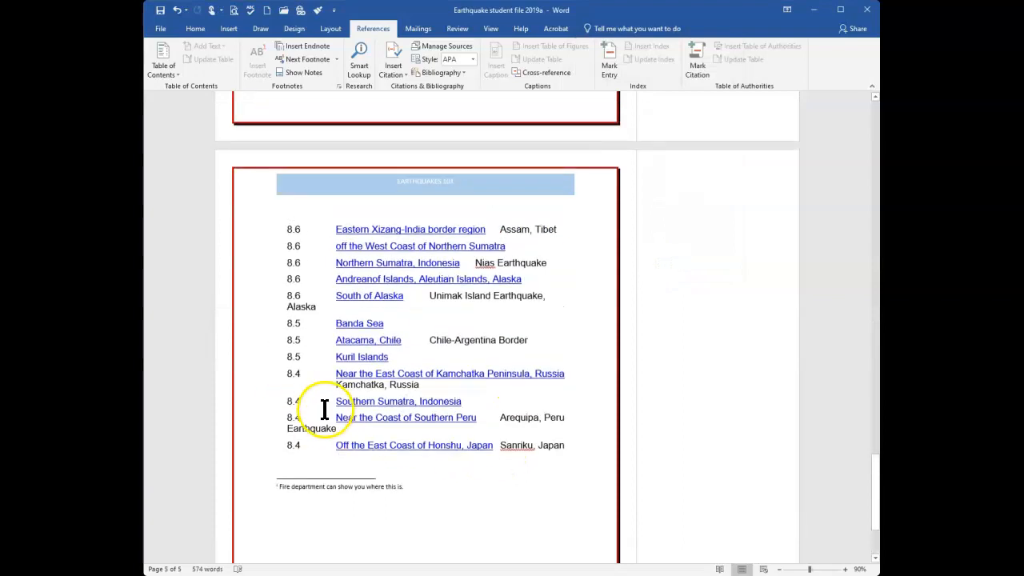
scroll(304, 450, up, 10)
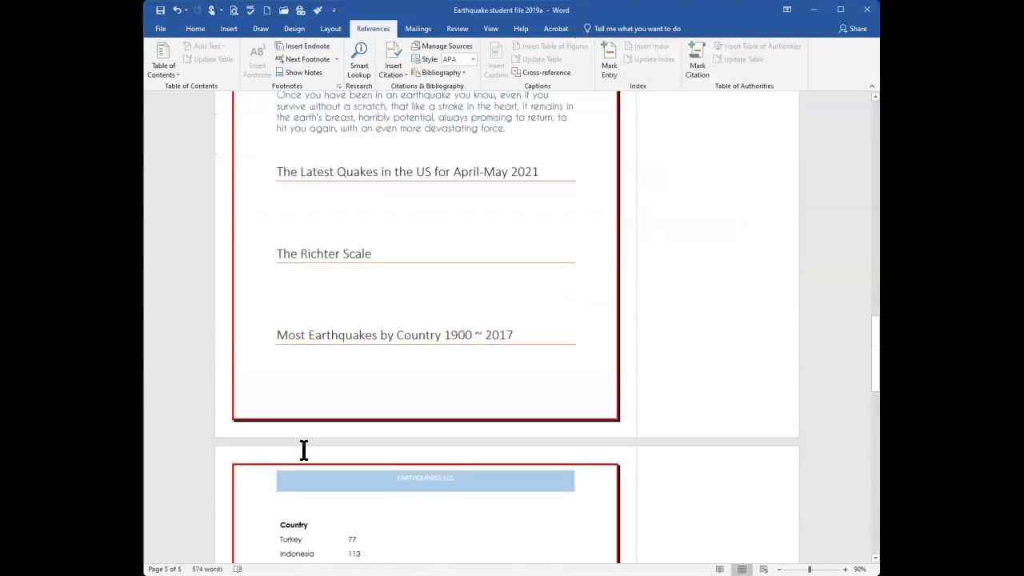
scroll(304, 450, up, 8)
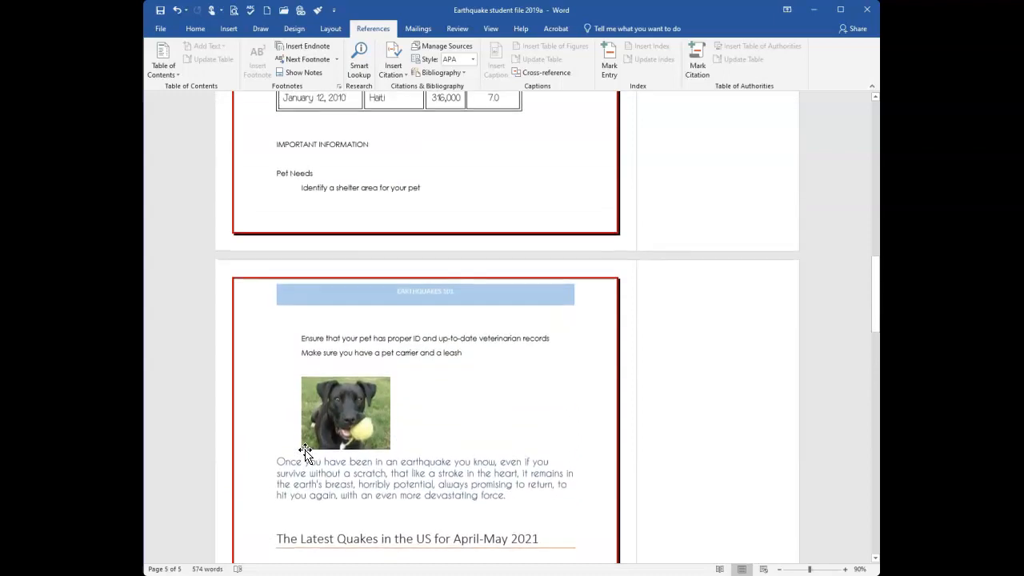
click(362, 215)
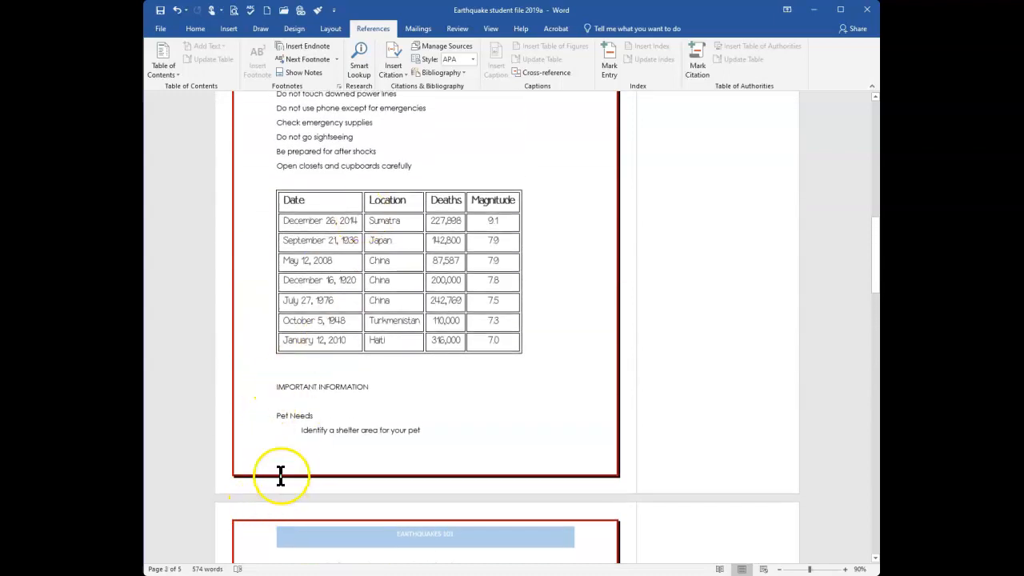
scroll(304, 420, down, 3)
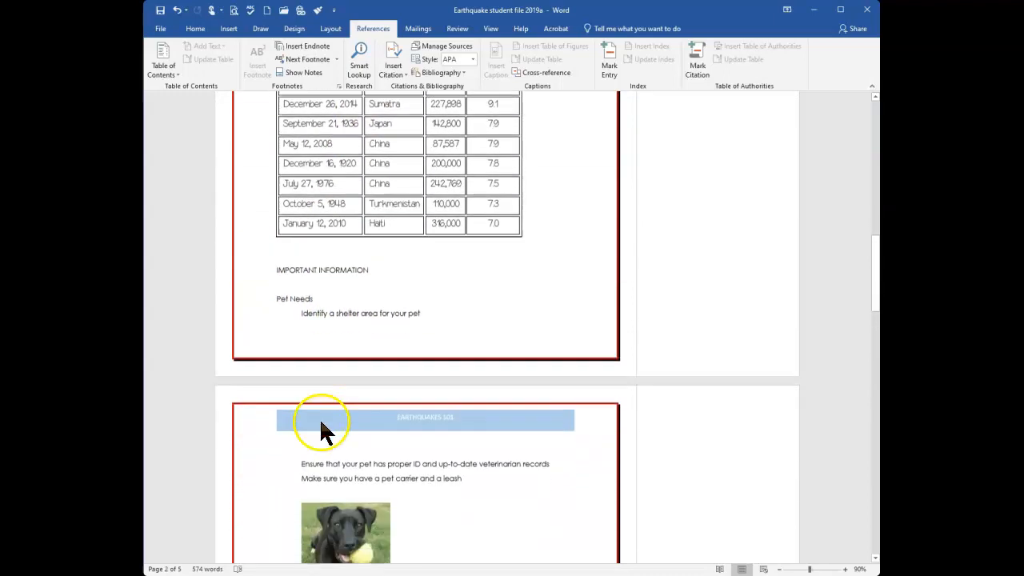
click(272, 294)
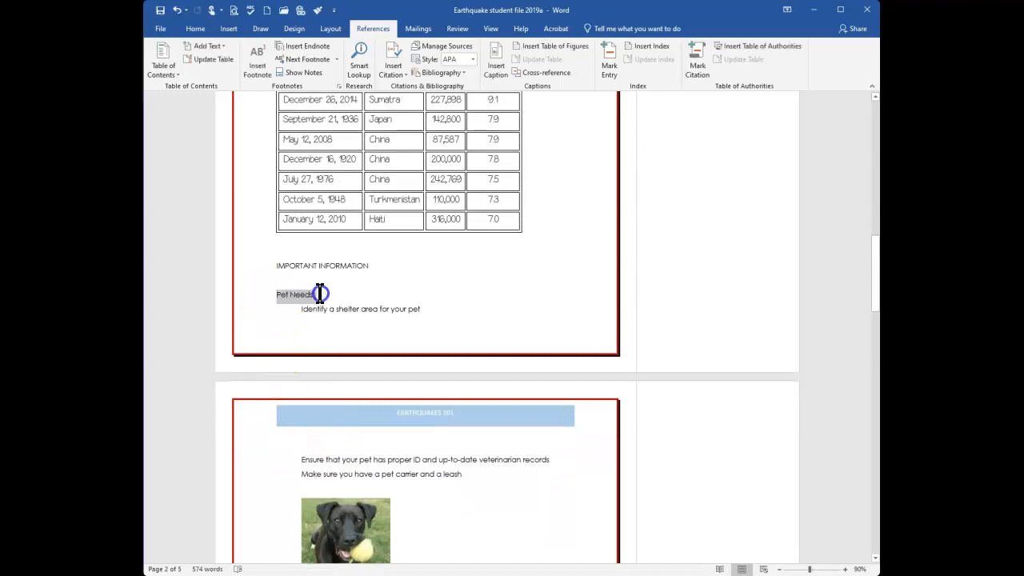
click(232, 27)
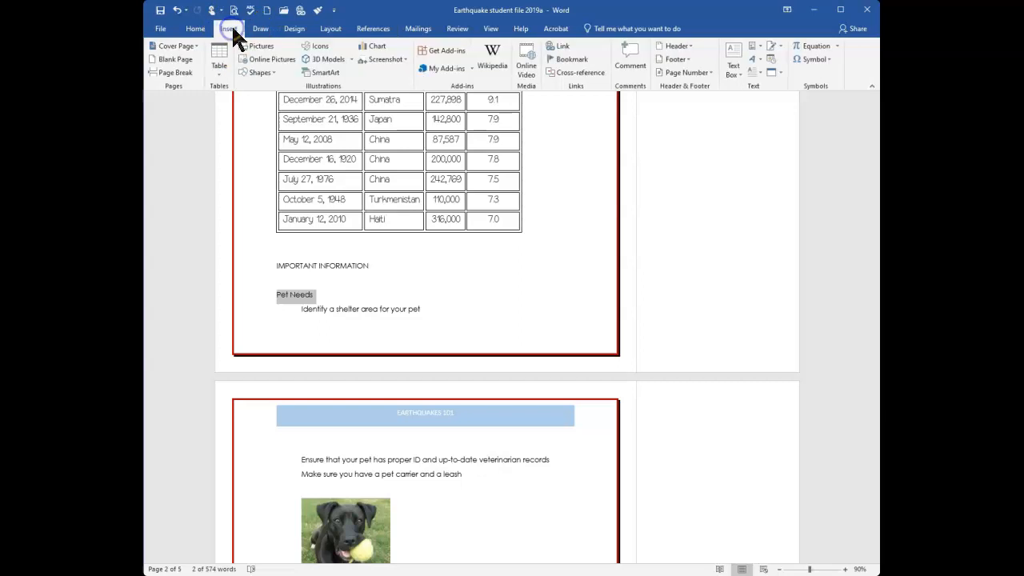
click(586, 56)
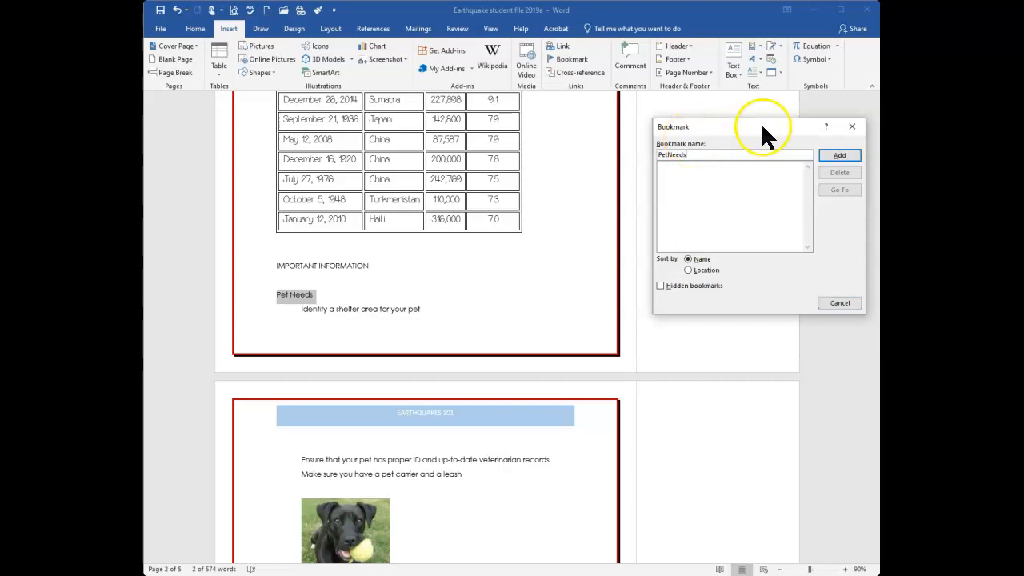
click(838, 156)
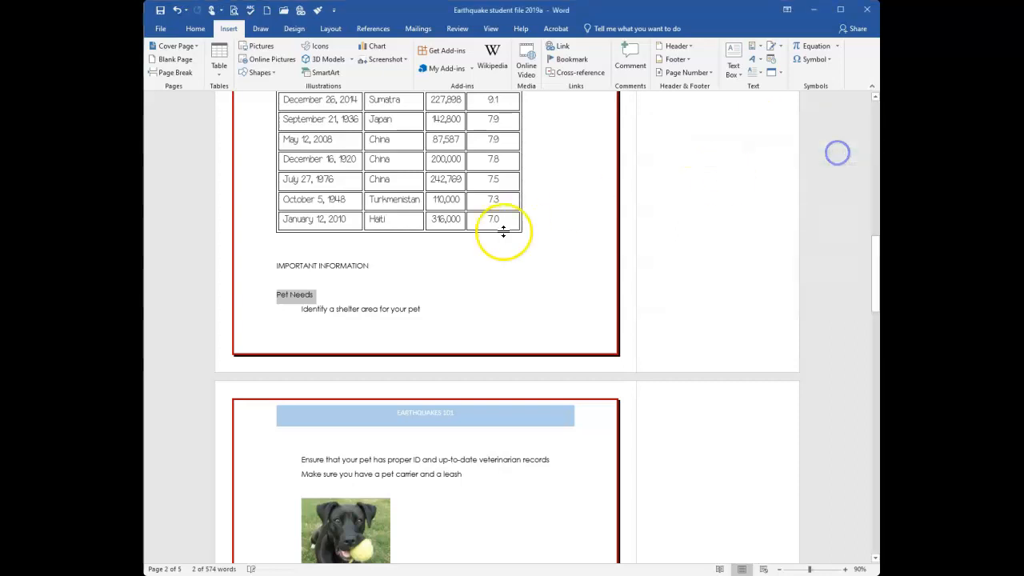
click(338, 280)
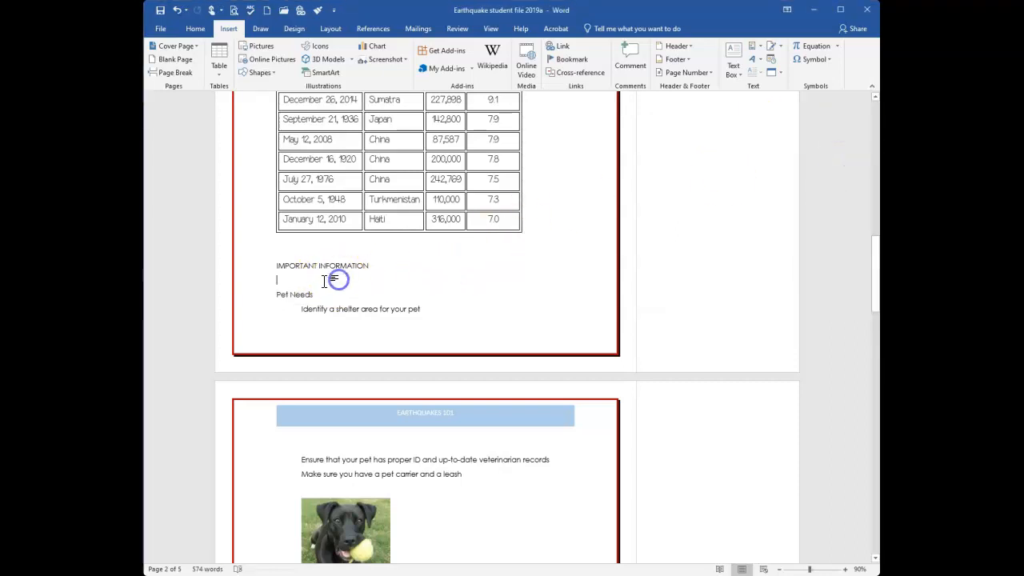
Step: Apply the Intense Quote style to the "IMPORTANT INFORMATION" line
click(258, 275)
click(194, 30)
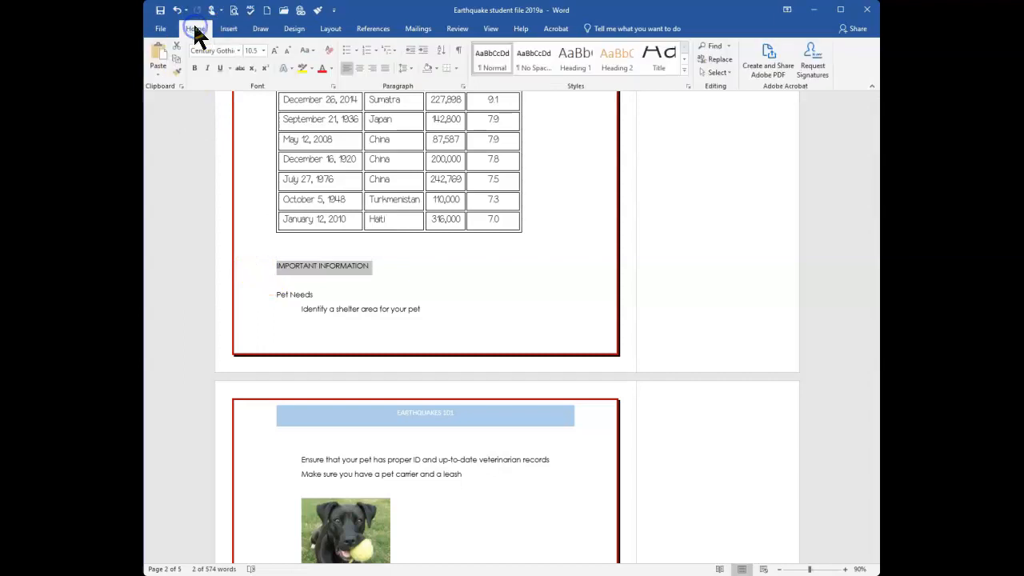
click(686, 71)
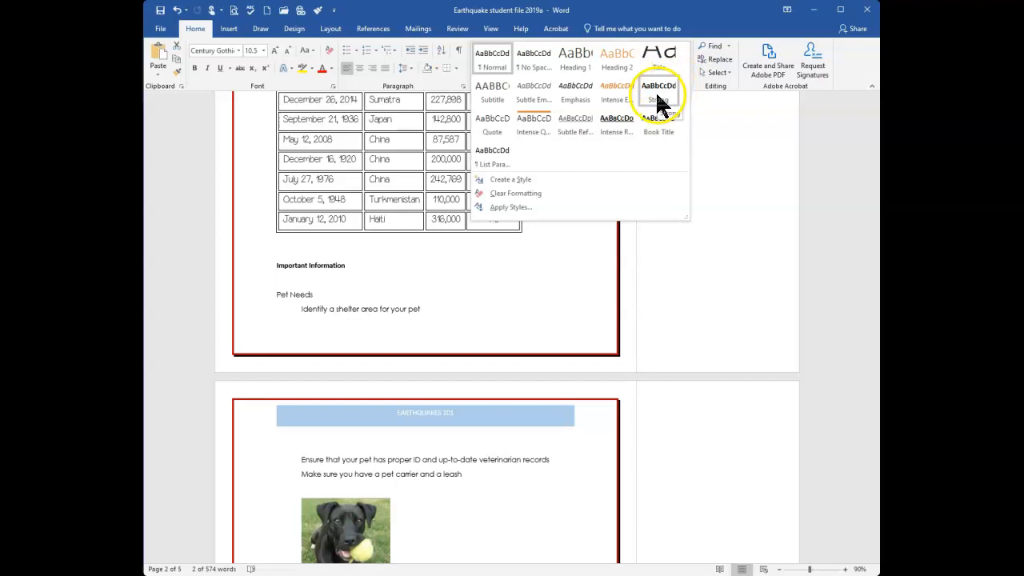
click(531, 128)
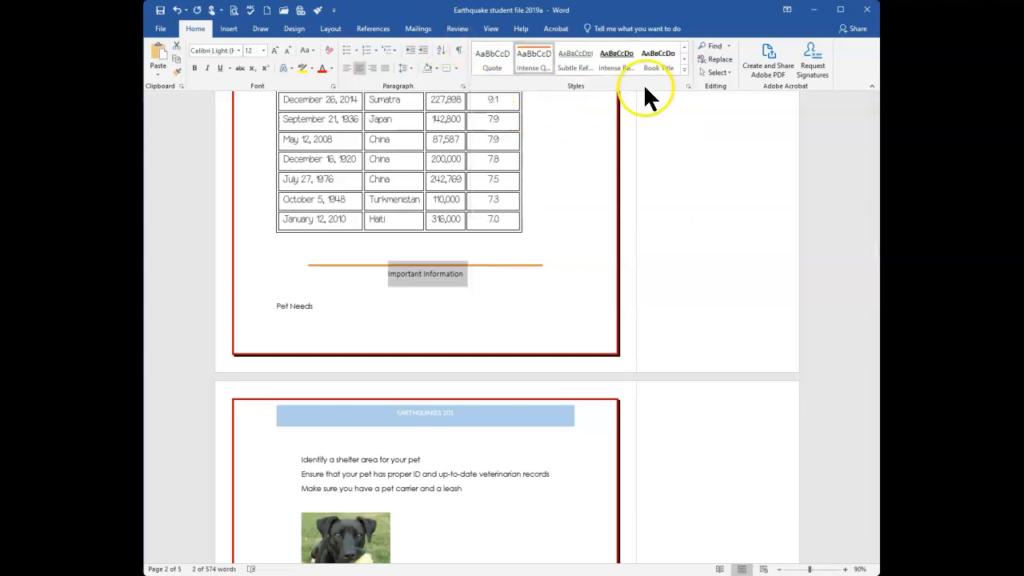
click(512, 290)
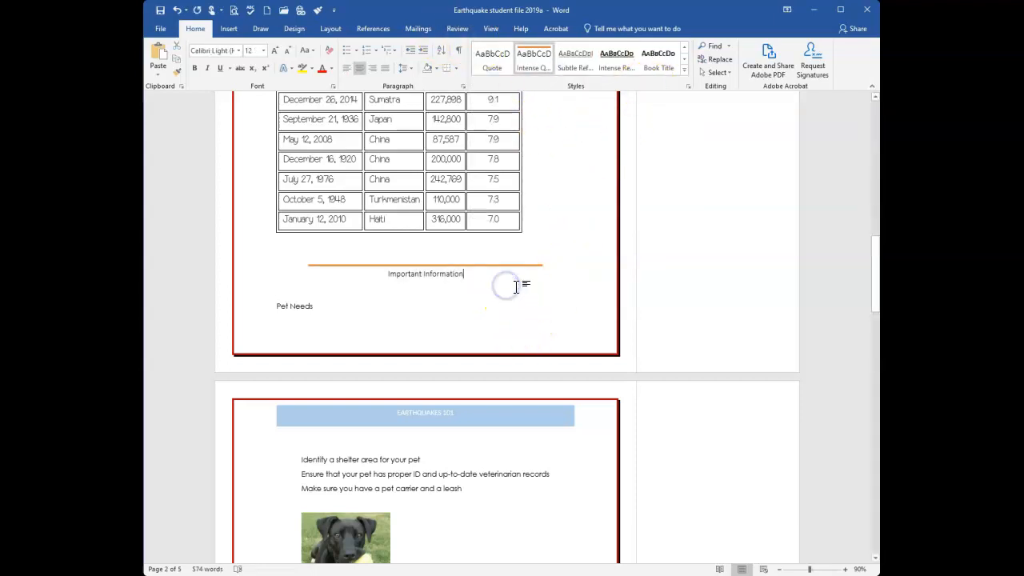
click(293, 30)
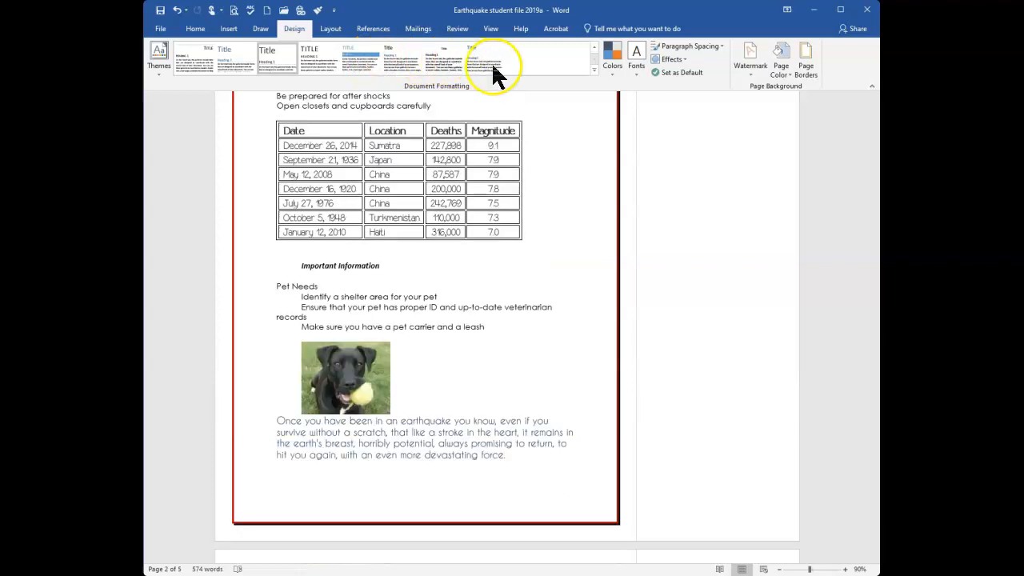
click(669, 157)
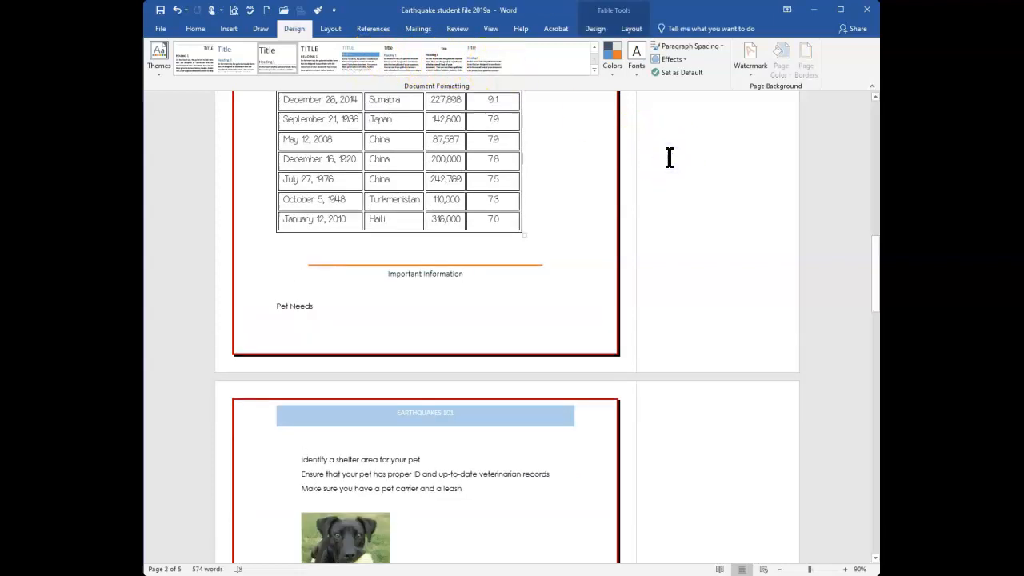
Step: Join the "Once you have been in an earthquake" quote paragraph to the dog picture's line, flush with the margin
scroll(668, 157, down, 3)
click(391, 372)
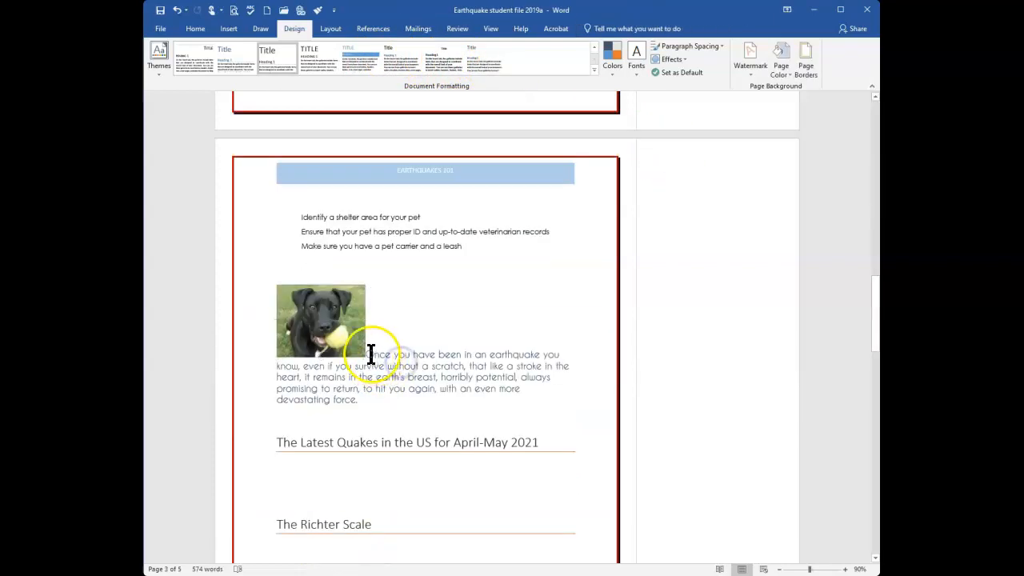
drag(369, 355, 402, 405)
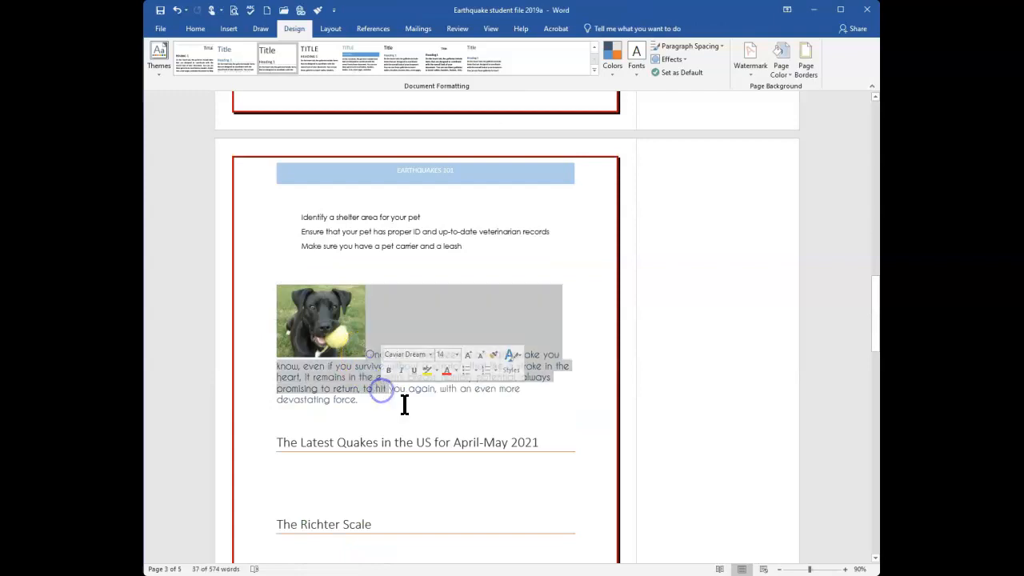
click(405, 405)
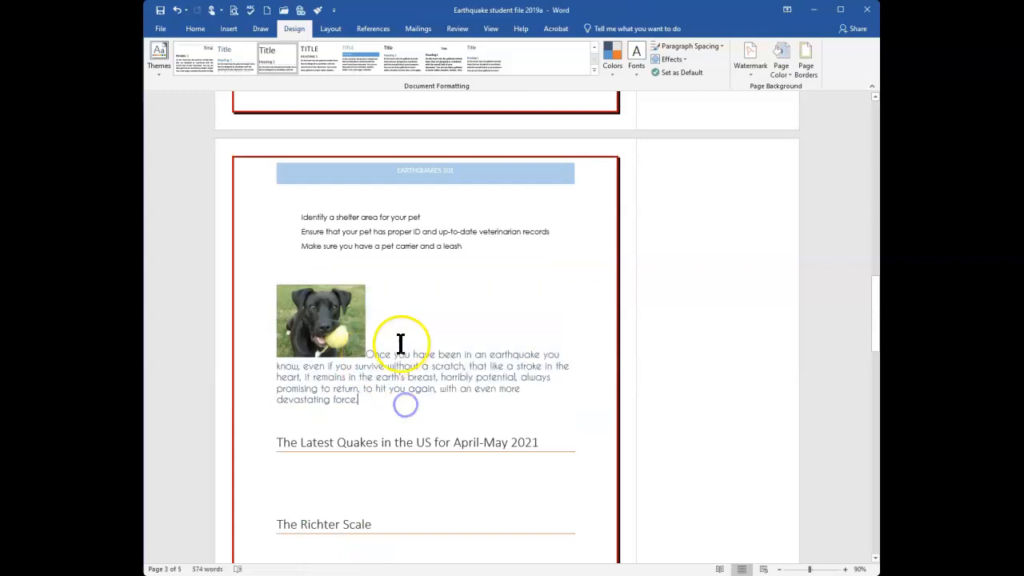
Step: Set the dog picture's text wrapping to Square so the quote flows beside it
click(333, 335)
click(600, 28)
click(380, 294)
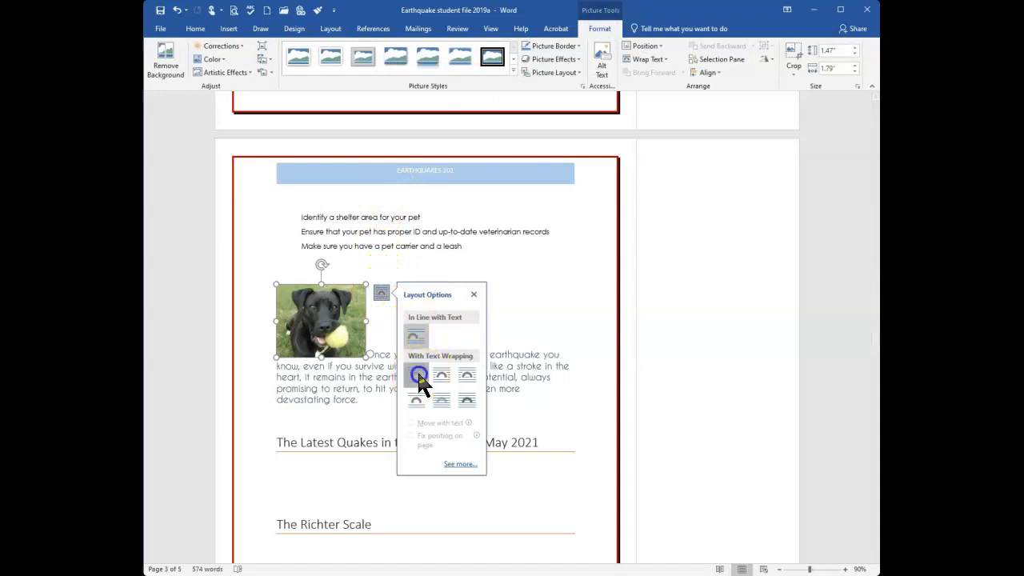
click(418, 373)
click(520, 319)
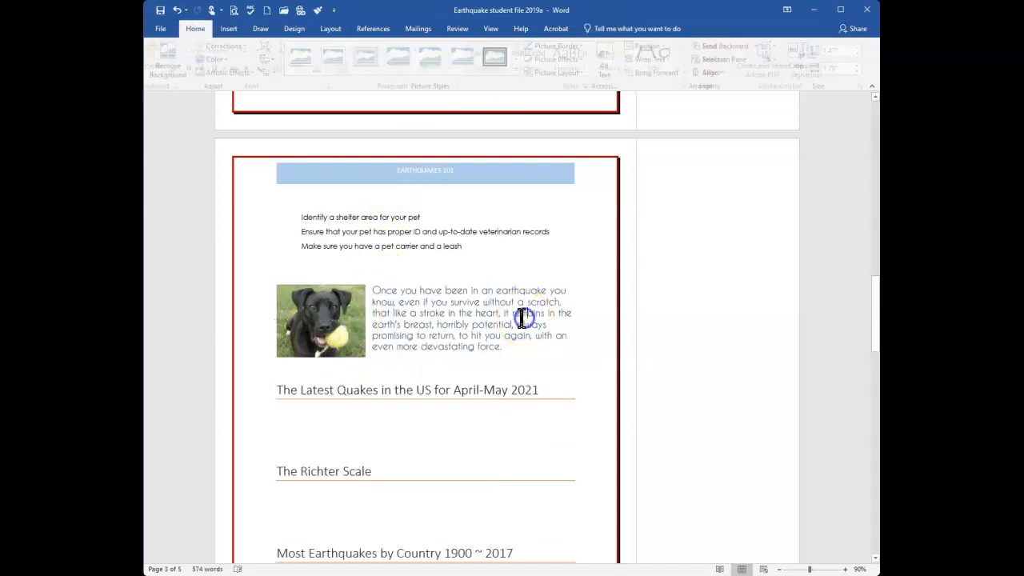
click(354, 322)
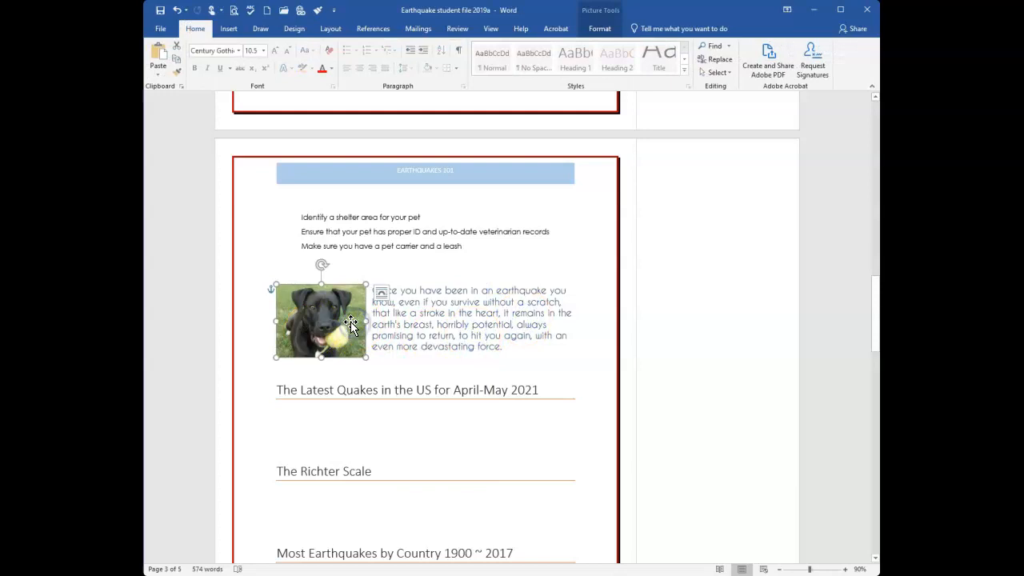
click(381, 293)
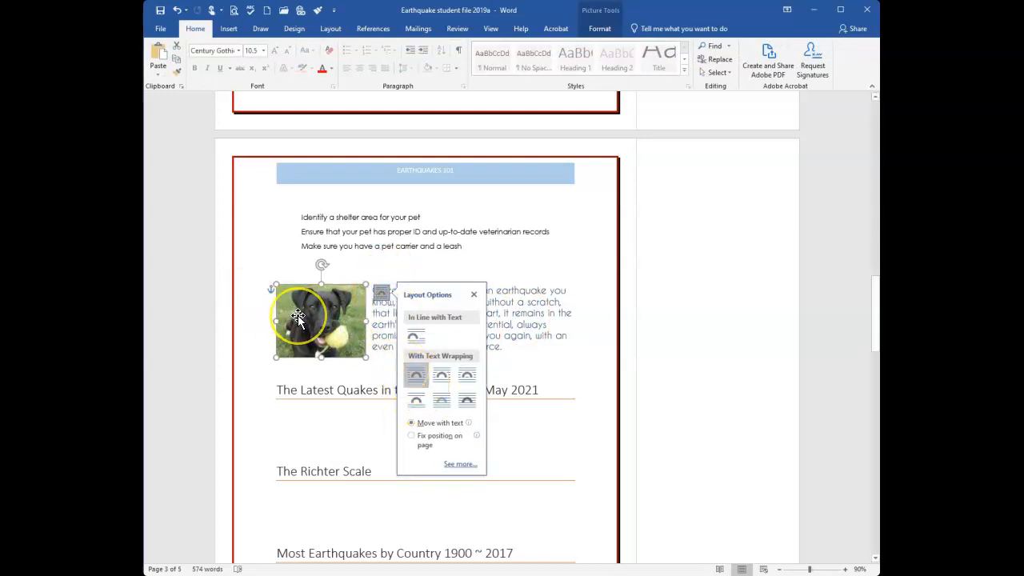
click(504, 268)
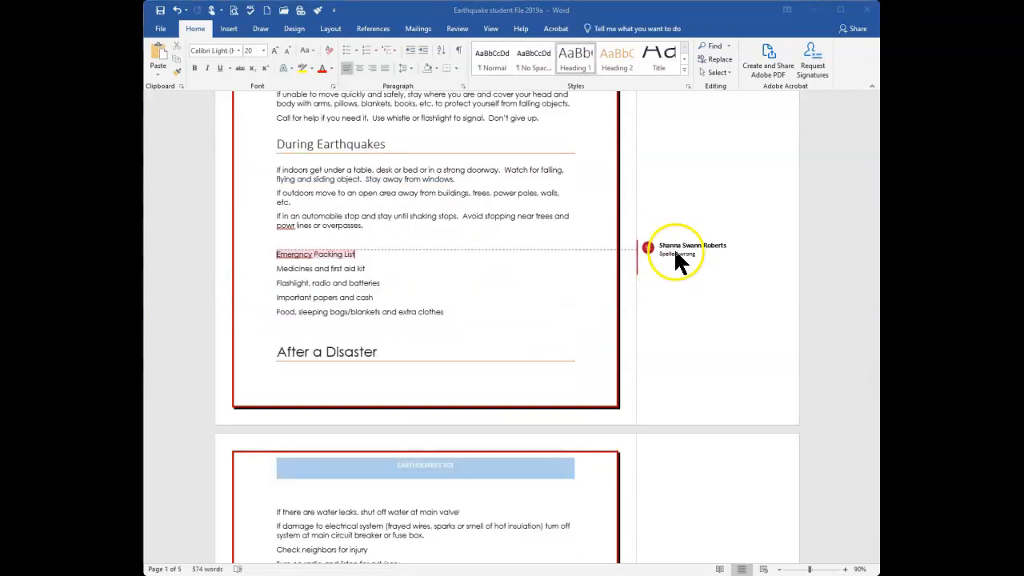
Step: Delete the "Spelled wrong" comment attached to the "Emergncy Packing List" line
click(674, 247)
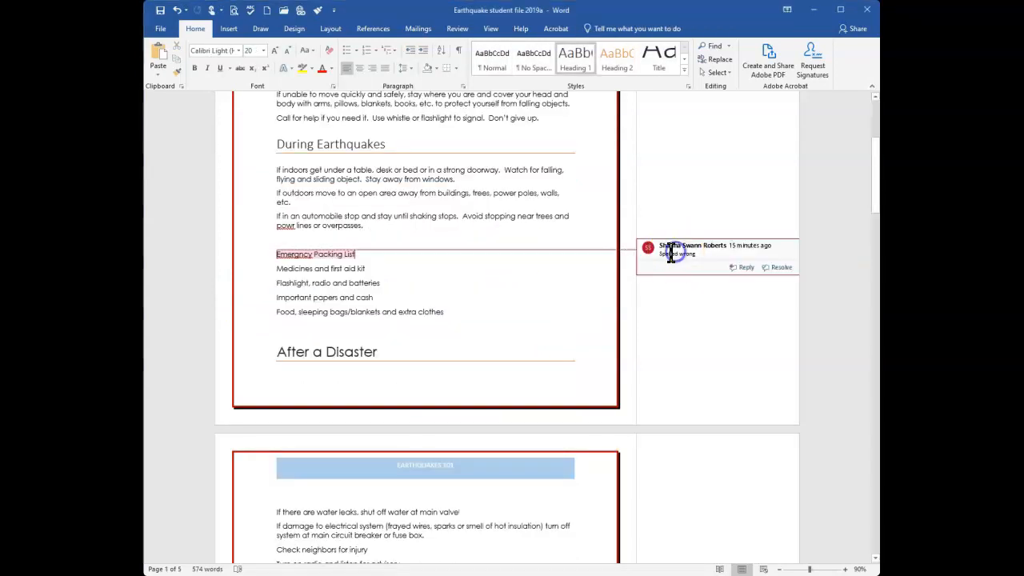
drag(656, 253, 701, 255)
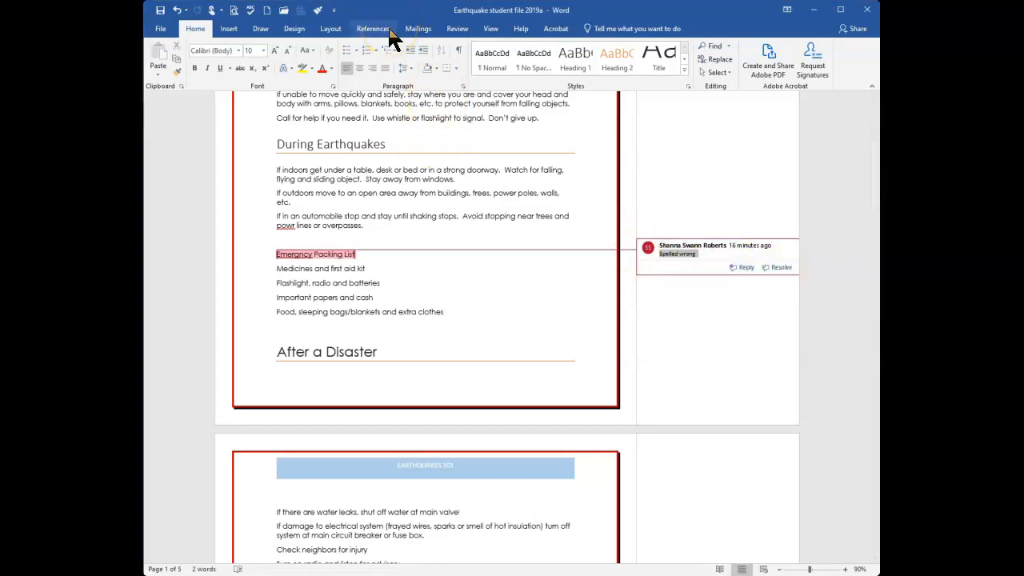
click(456, 30)
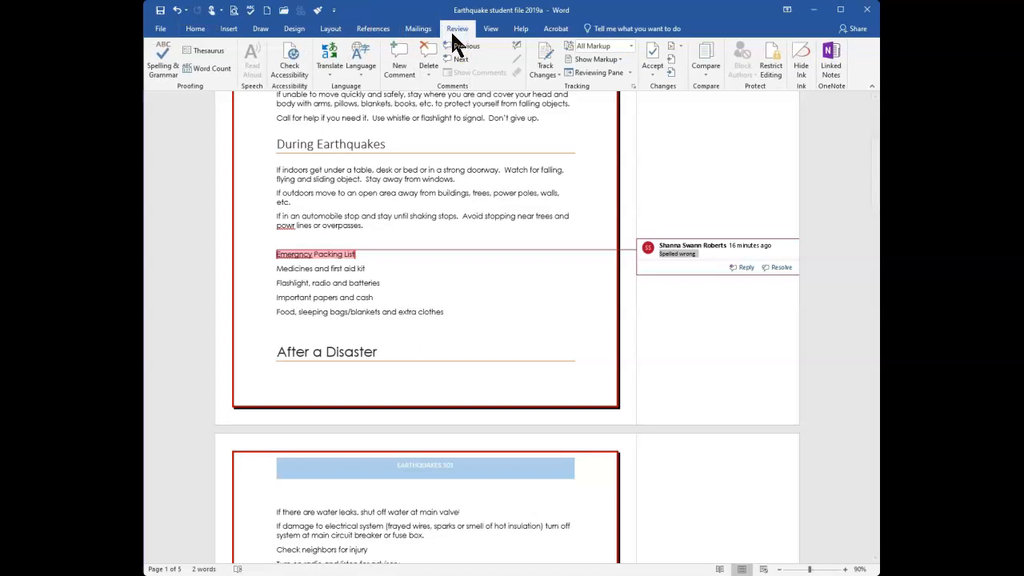
click(428, 74)
click(440, 90)
click(367, 312)
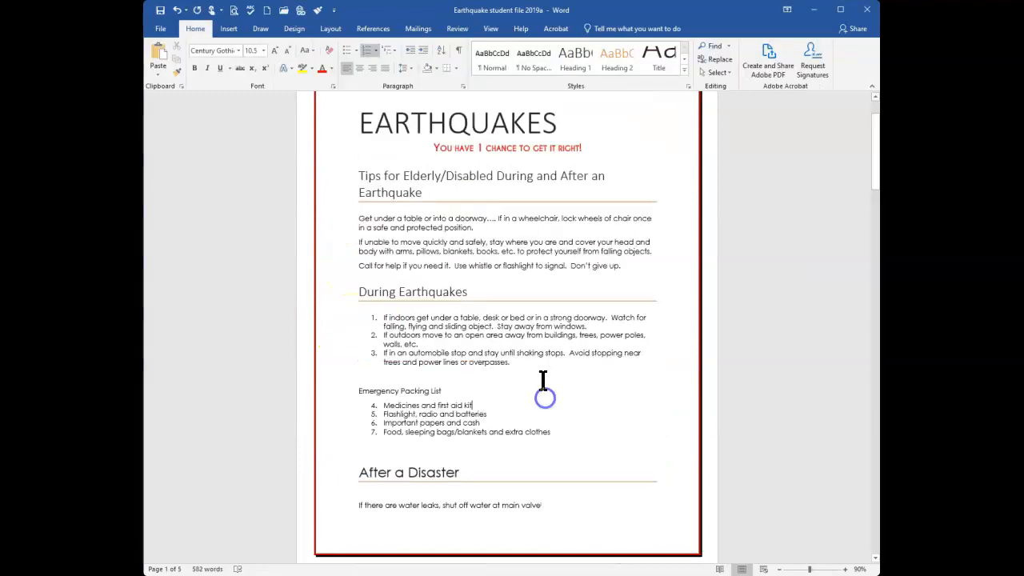
Step: Restart the numbering of the Emergency Packing List at 1
scroll(542, 379, down, 2)
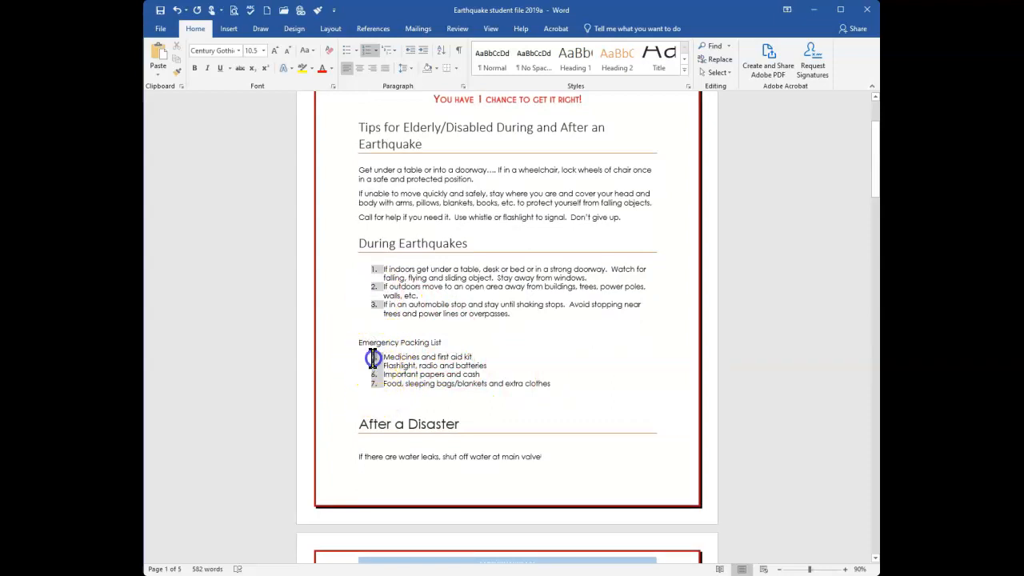
right_click(373, 357)
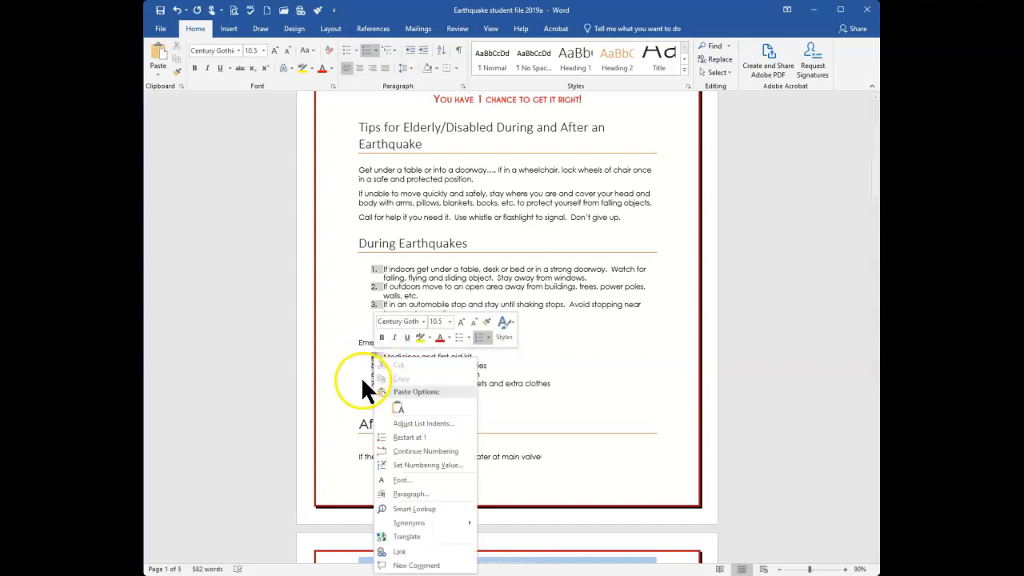
click(363, 382)
drag(373, 358, 372, 370)
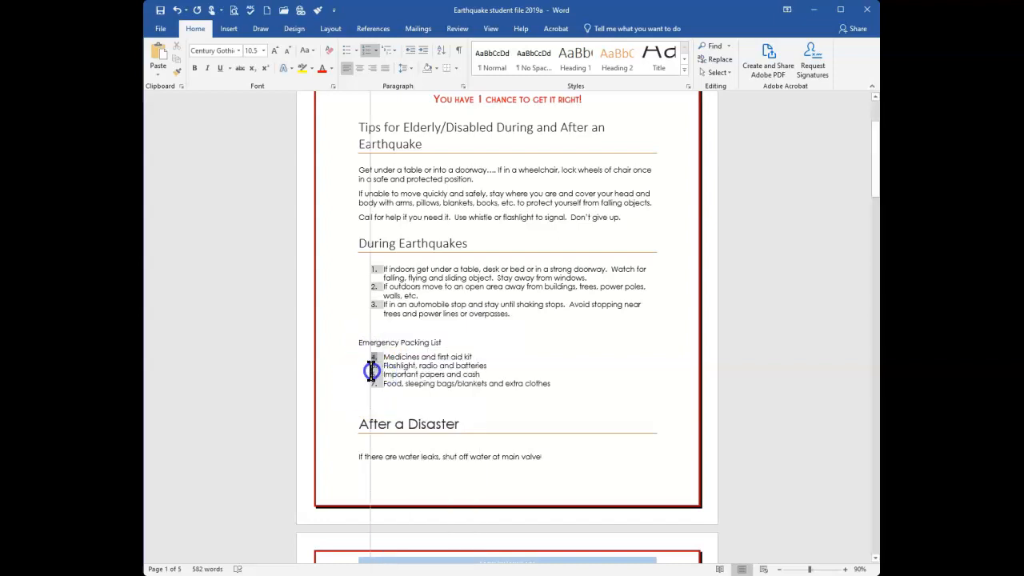
right_click(374, 360)
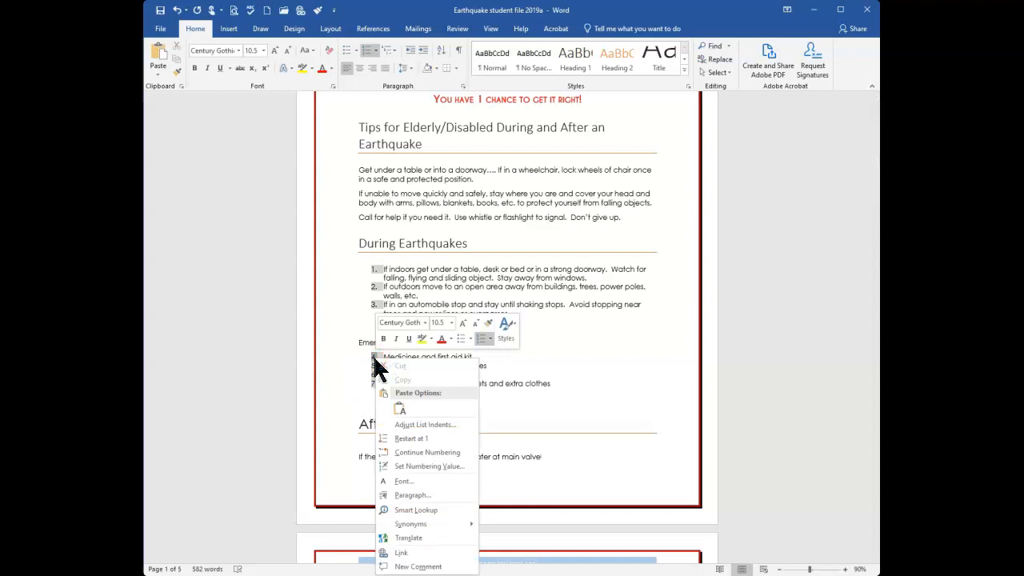
click(399, 434)
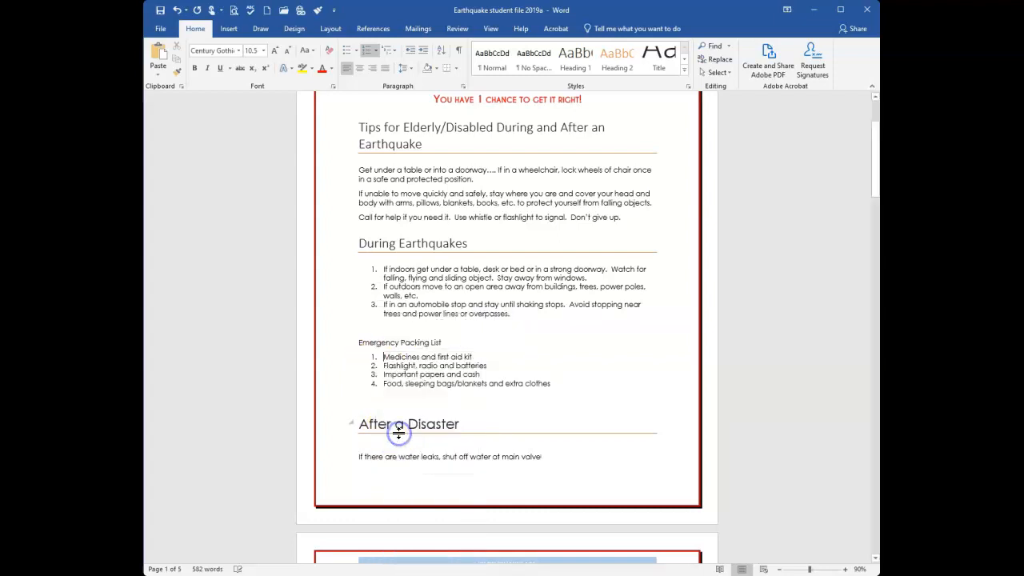
click(454, 400)
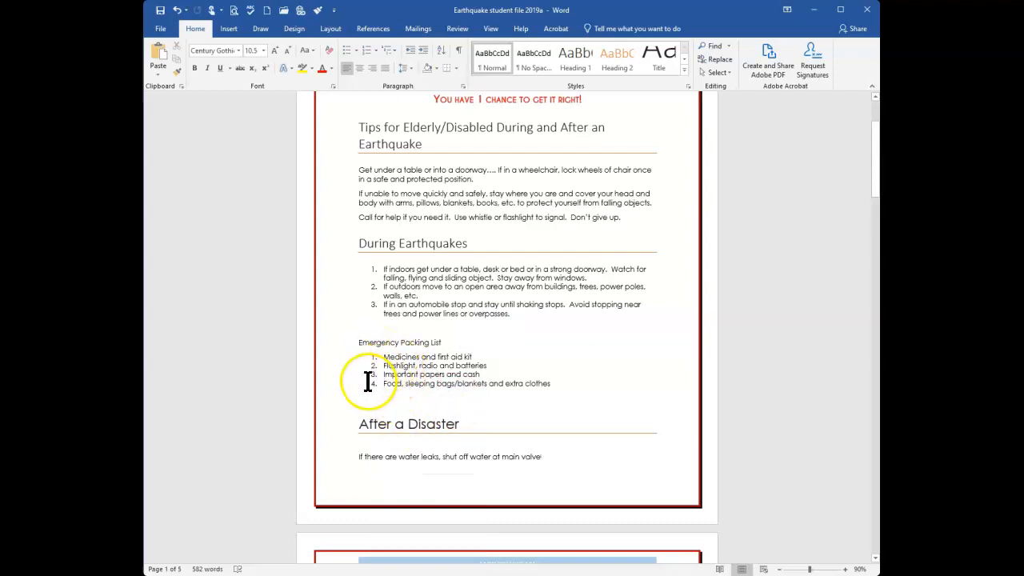
Step: Set the Date, Location, Deaths and Magnitude row of the earthquake table to repeat as a header row on each page
scroll(367, 379, down, 3)
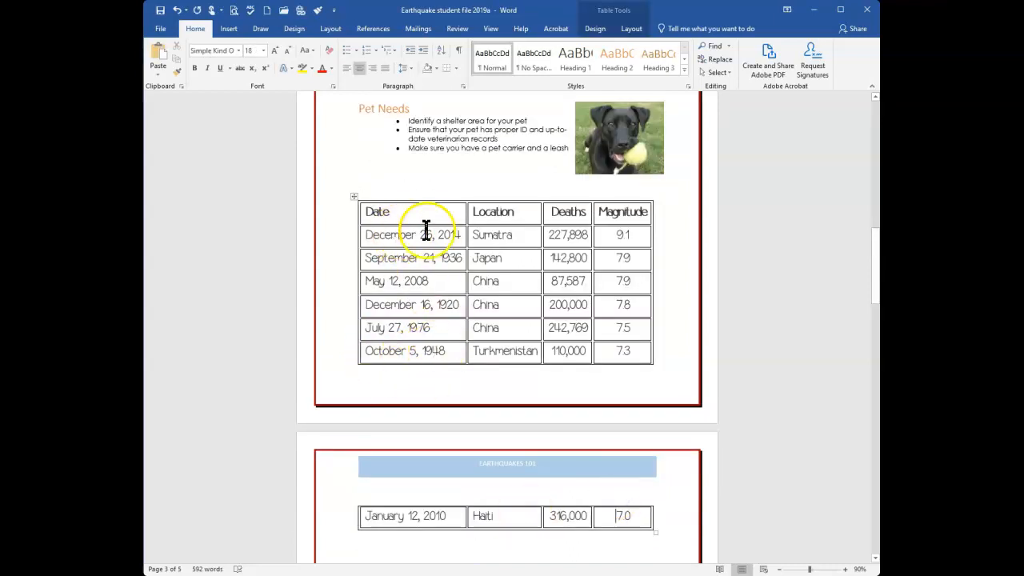
click(409, 211)
drag(361, 211, 630, 218)
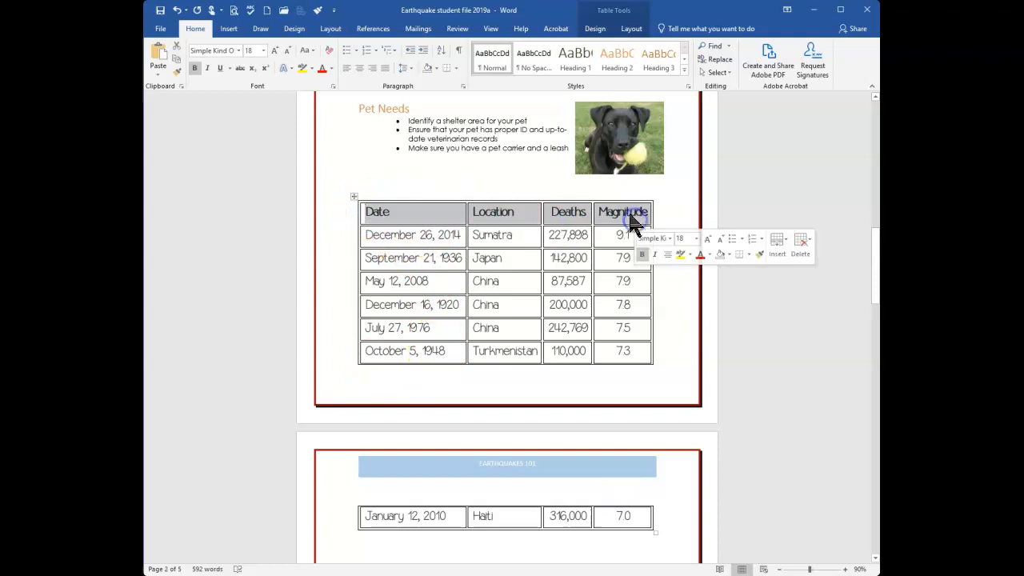
click(632, 29)
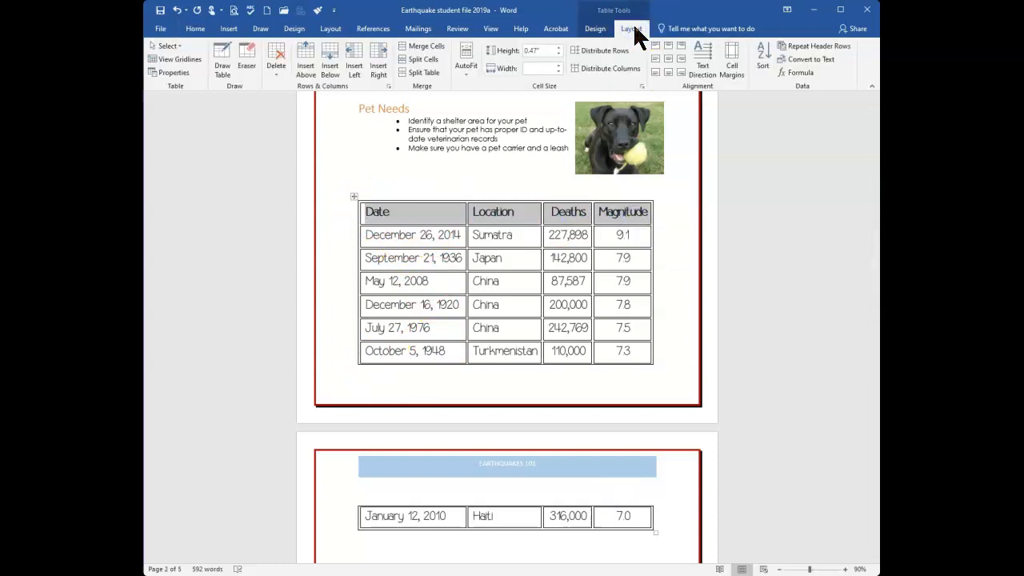
click(811, 46)
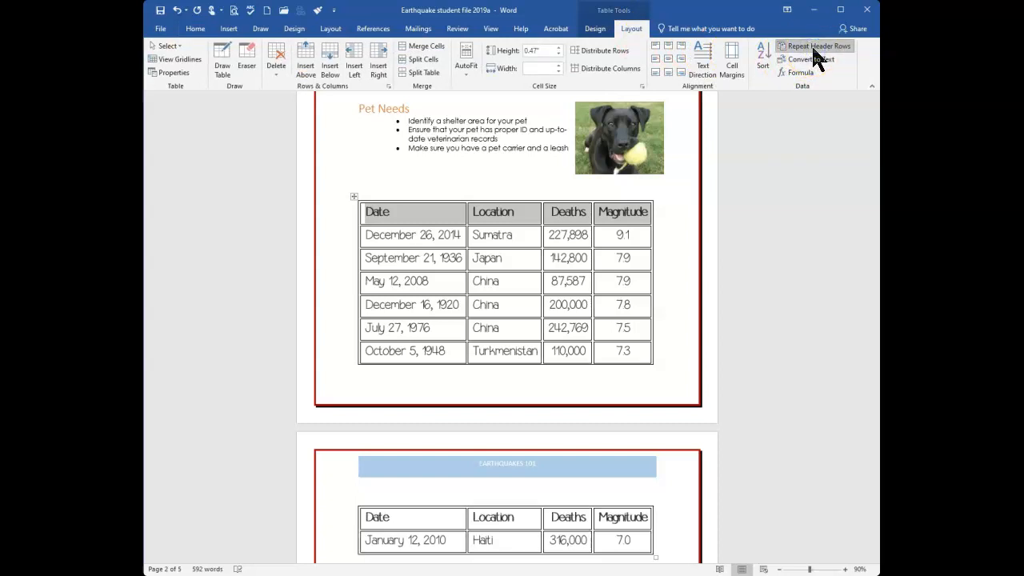
click(536, 497)
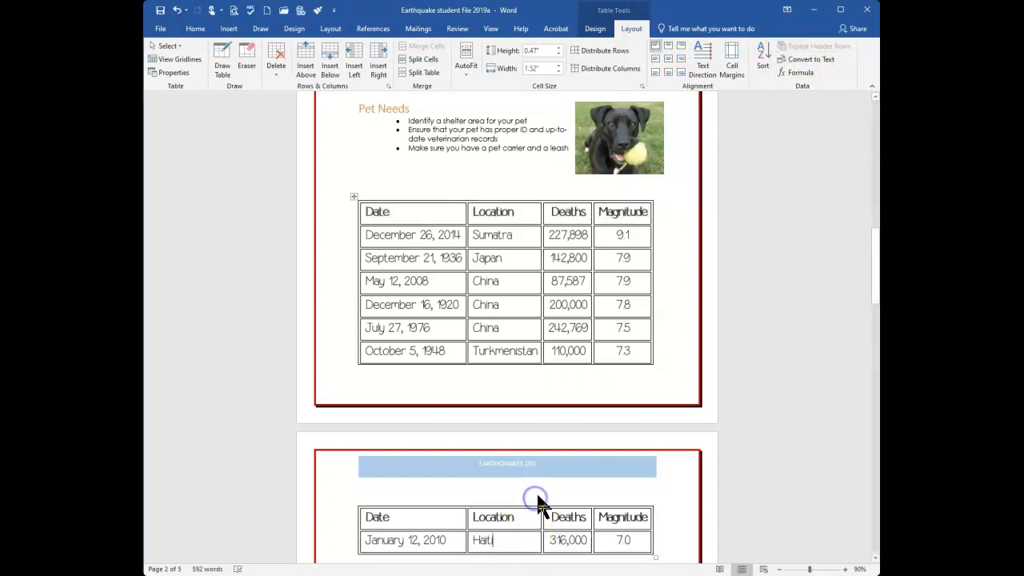
Step: Delete the extra blank lines around the Pet Needs section and the earthquake table
scroll(538, 497, up, 3)
scroll(538, 496, up, 2)
click(528, 308)
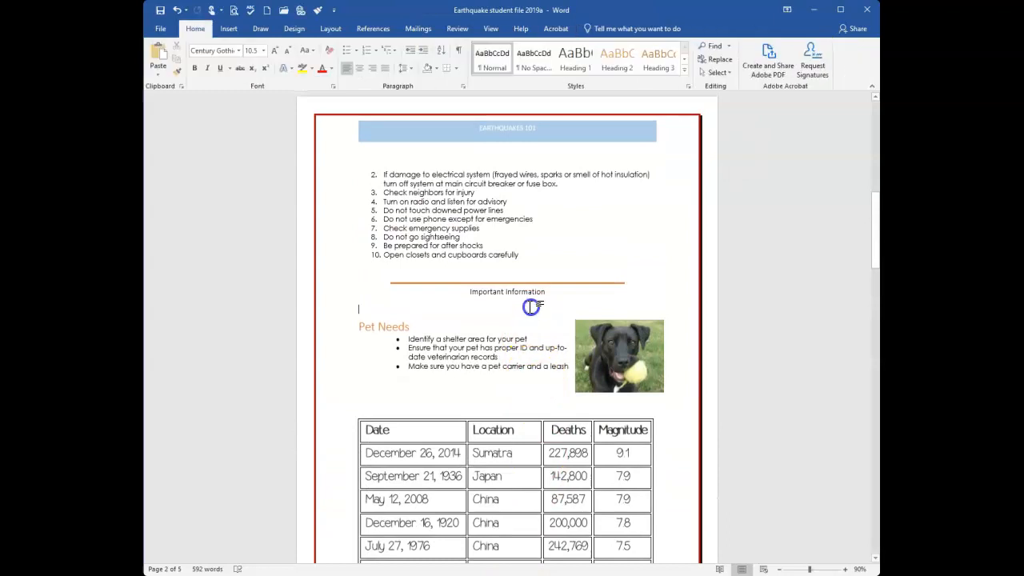
key(Delete)
click(468, 384)
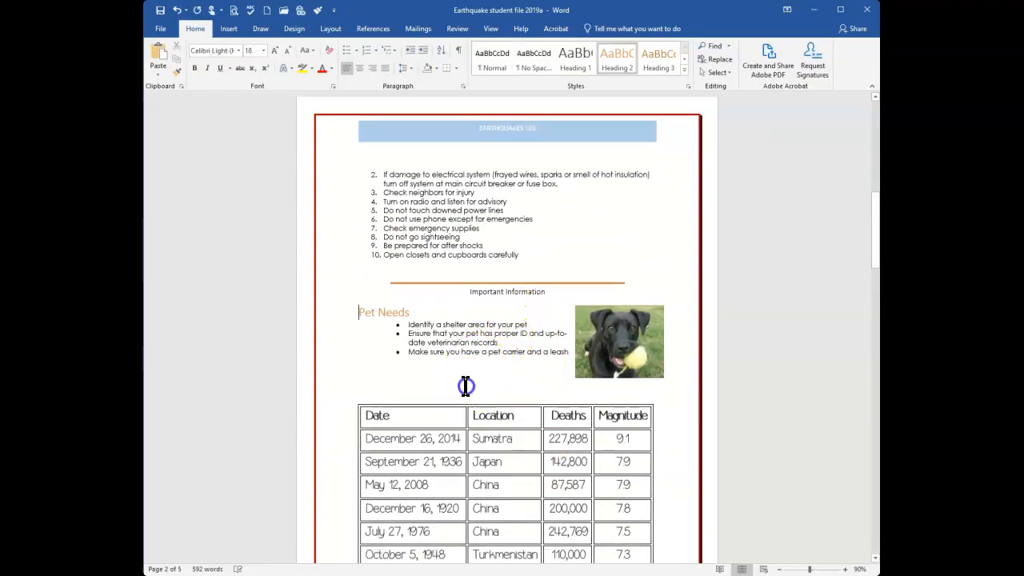
key(Delete)
scroll(484, 492, down, 5)
click(481, 512)
key(Delete)
scroll(480, 520, up, 5)
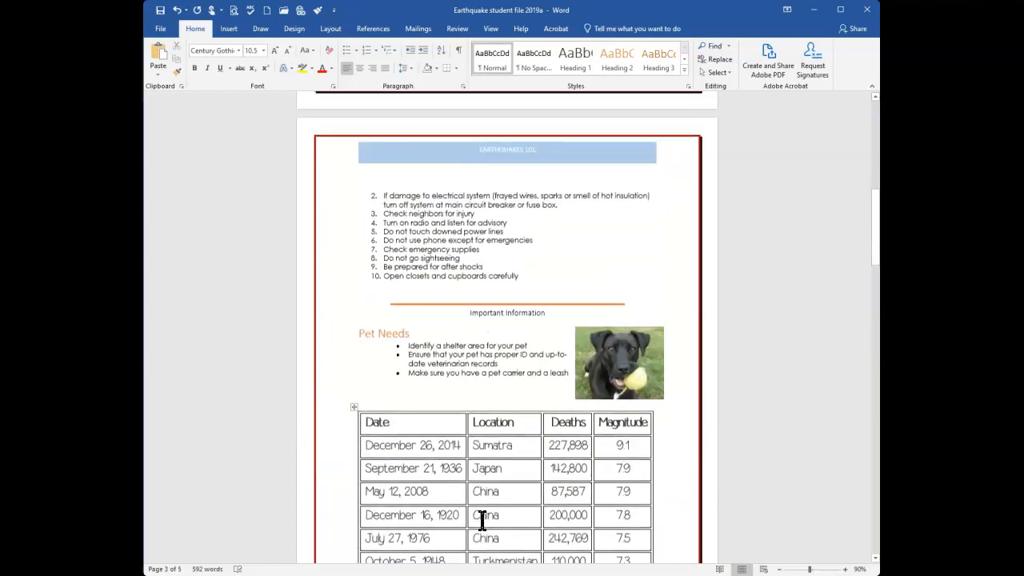
Step: Add the alt text "Photo of Oakley with tennis ball." to the dog picture beside Pet Needs
click(595, 354)
click(618, 403)
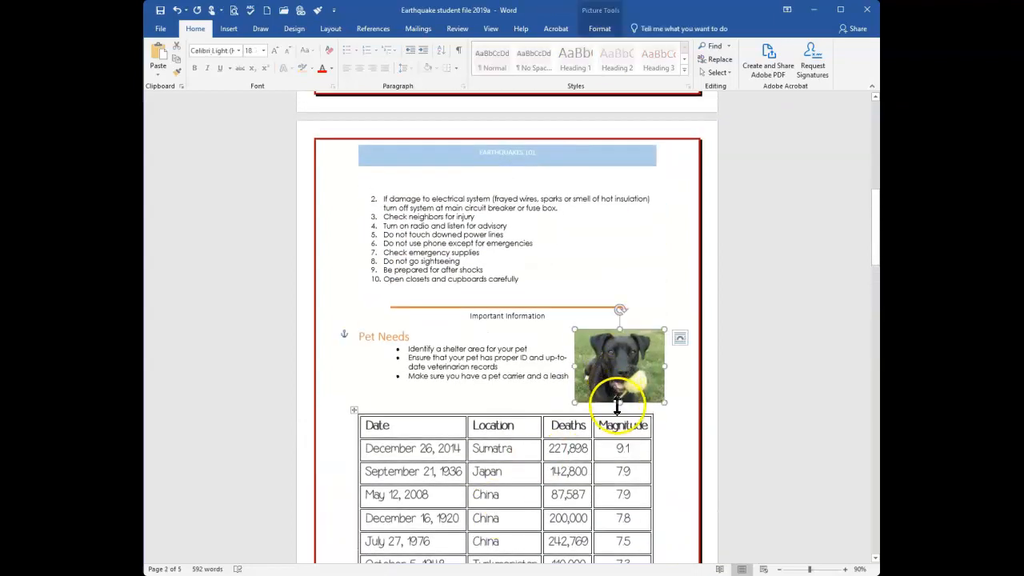
click(600, 30)
click(602, 61)
click(779, 181)
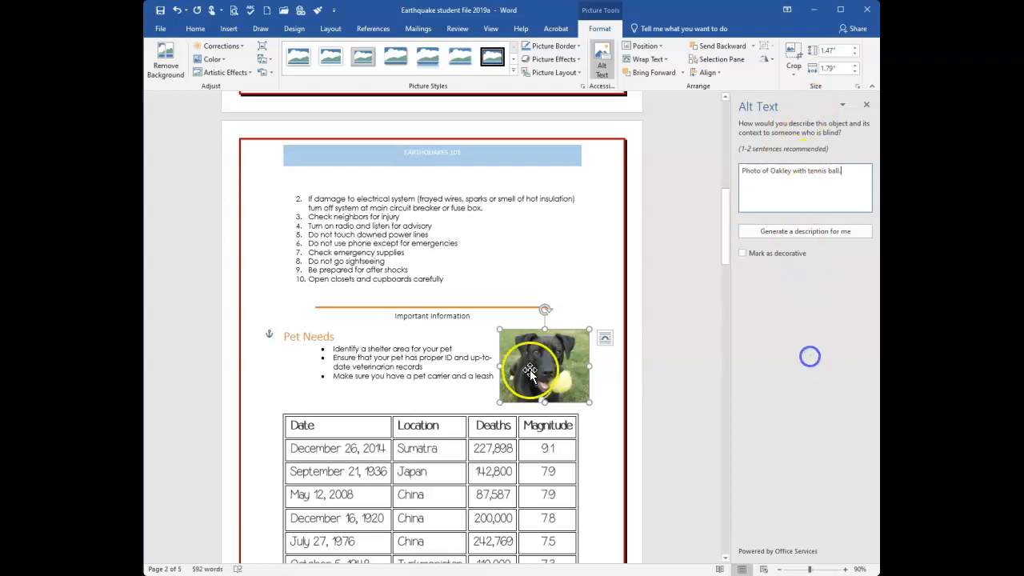
click(440, 392)
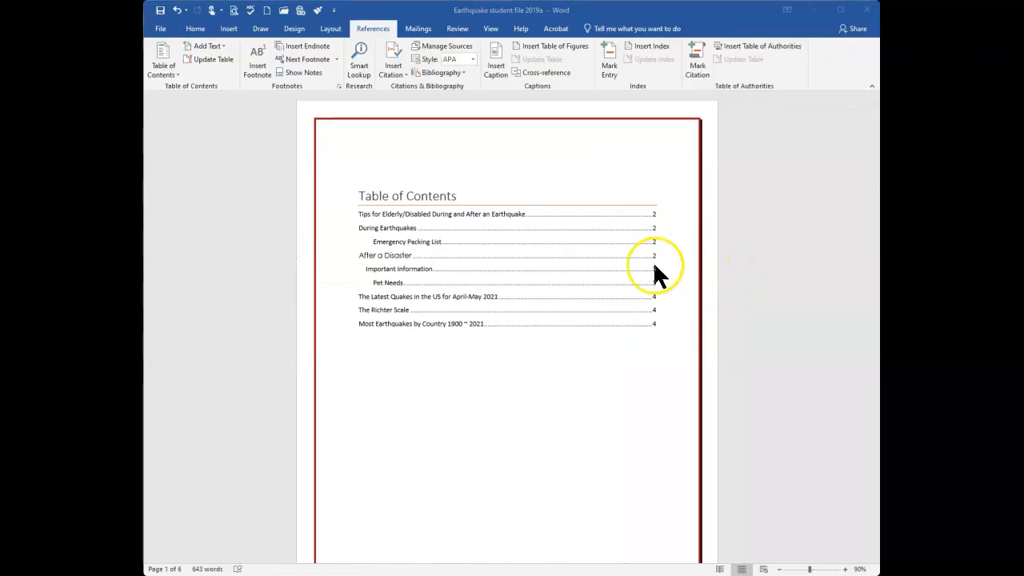
Step: Customize the table of contents to show 2 heading levels and replace the existing table
click(400, 191)
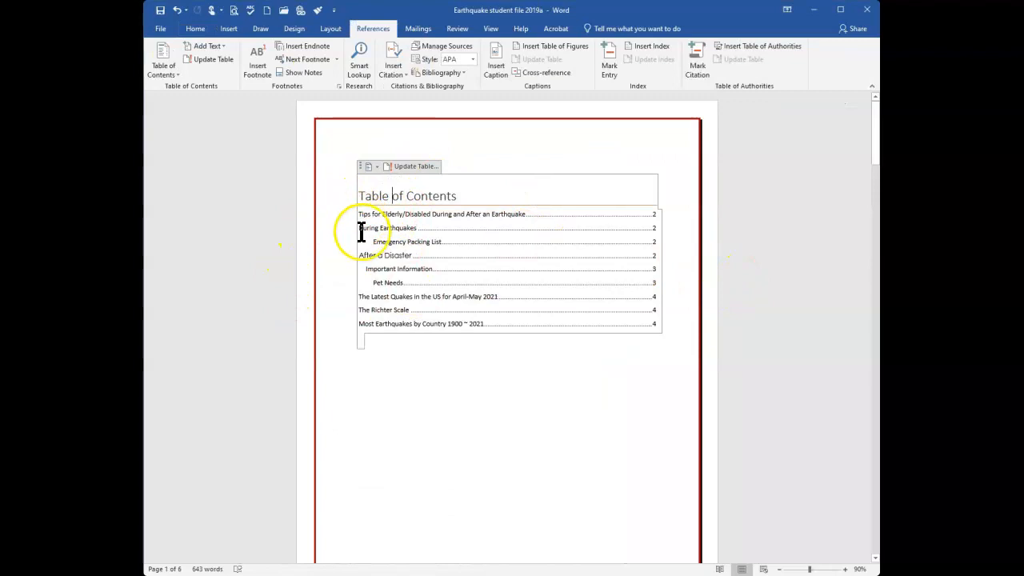
click(364, 267)
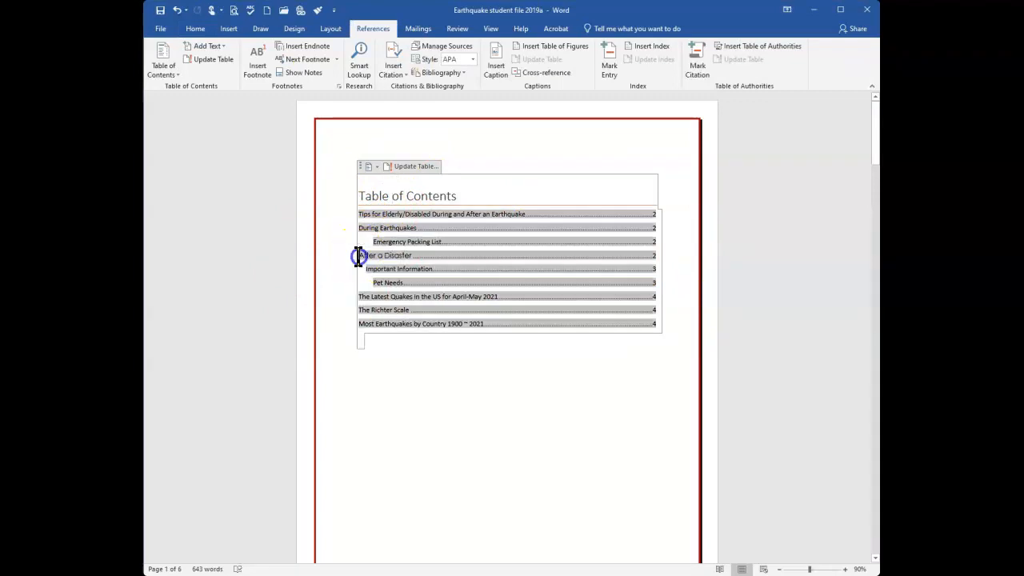
click(449, 352)
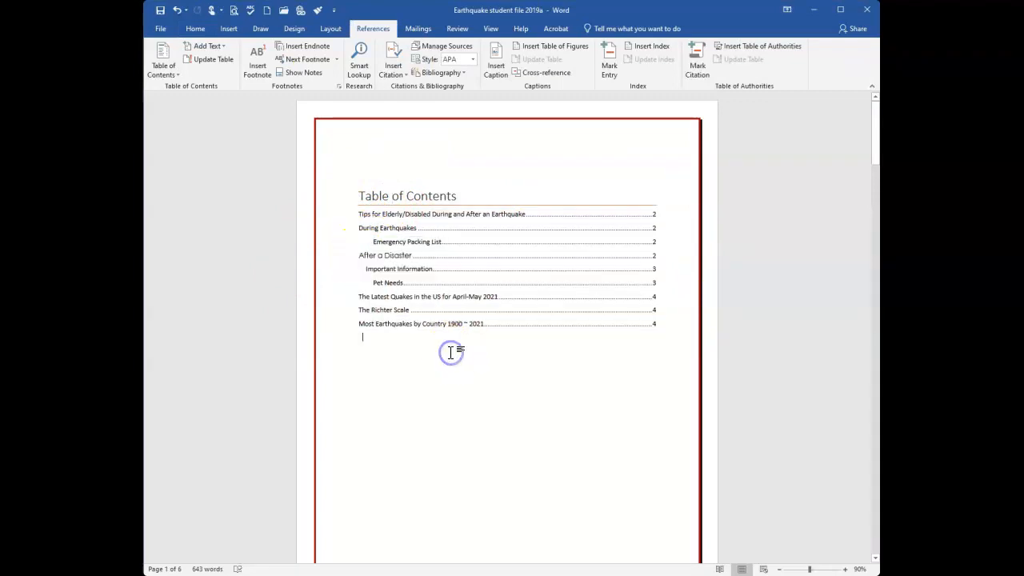
click(425, 331)
click(424, 338)
click(407, 327)
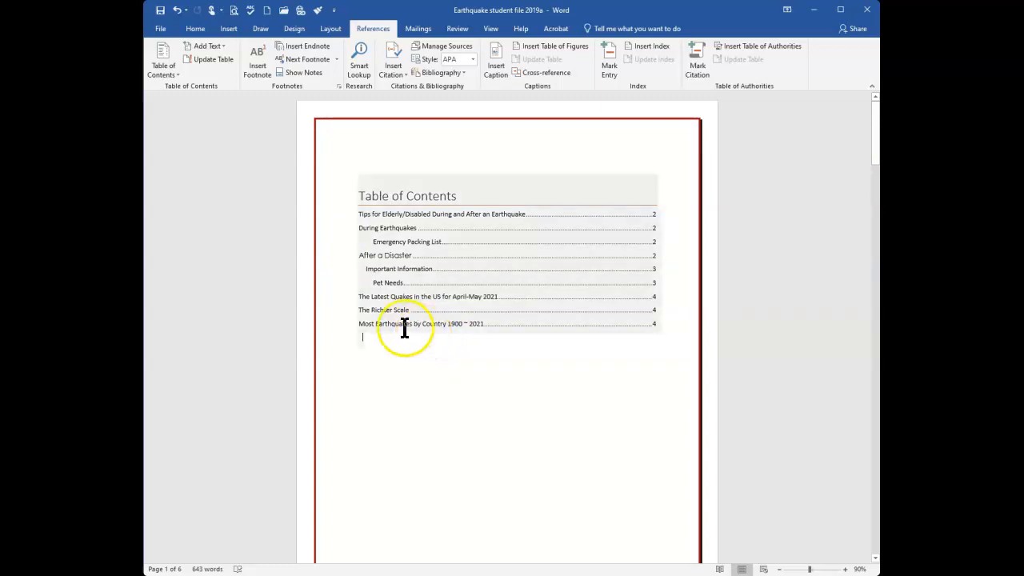
click(400, 314)
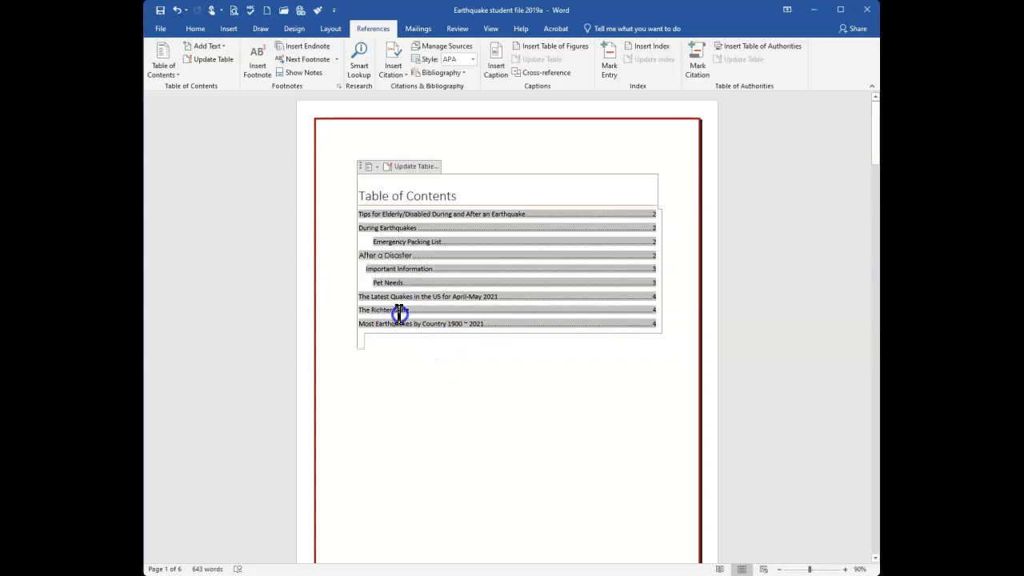
click(172, 74)
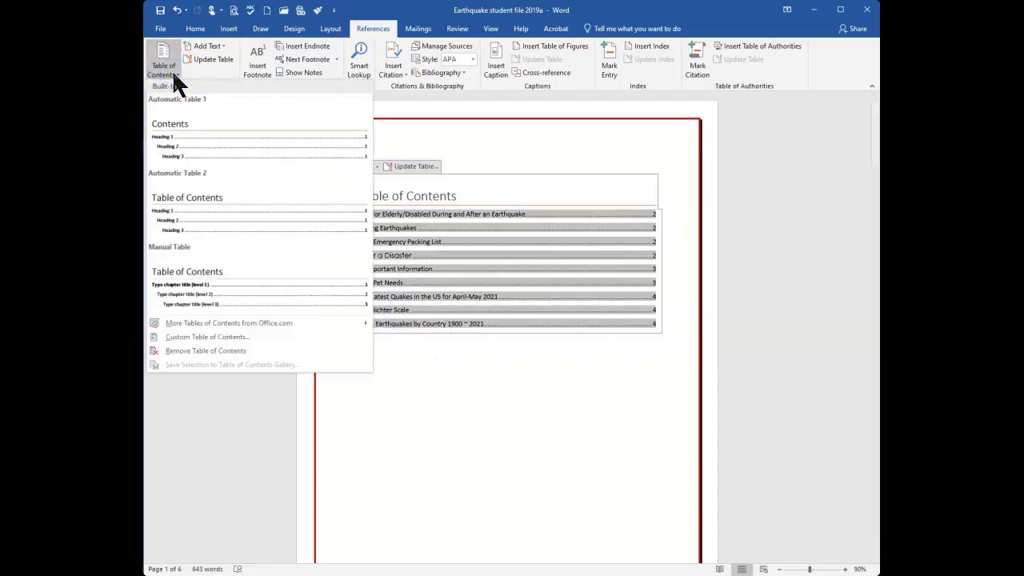
click(205, 336)
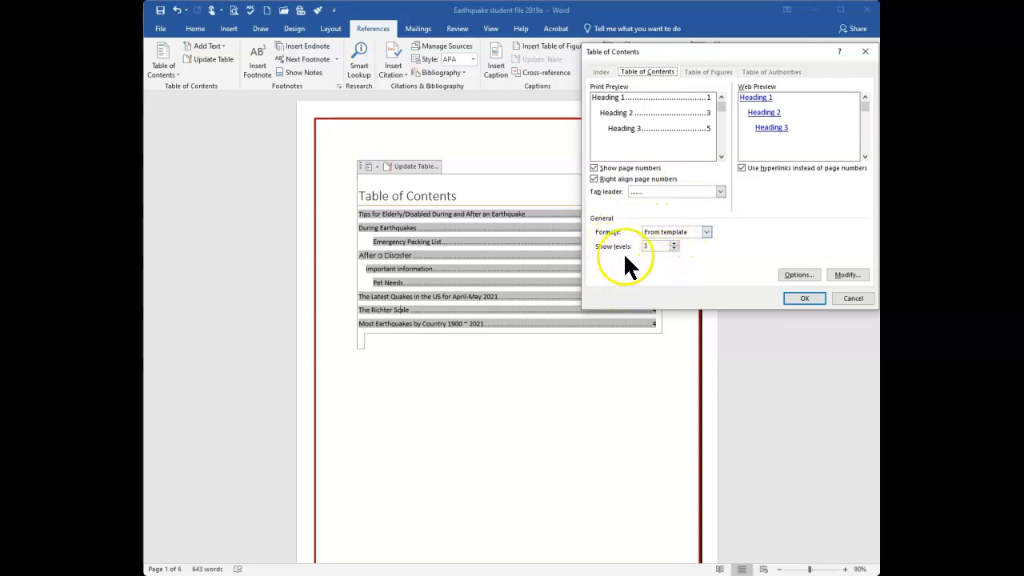
click(673, 248)
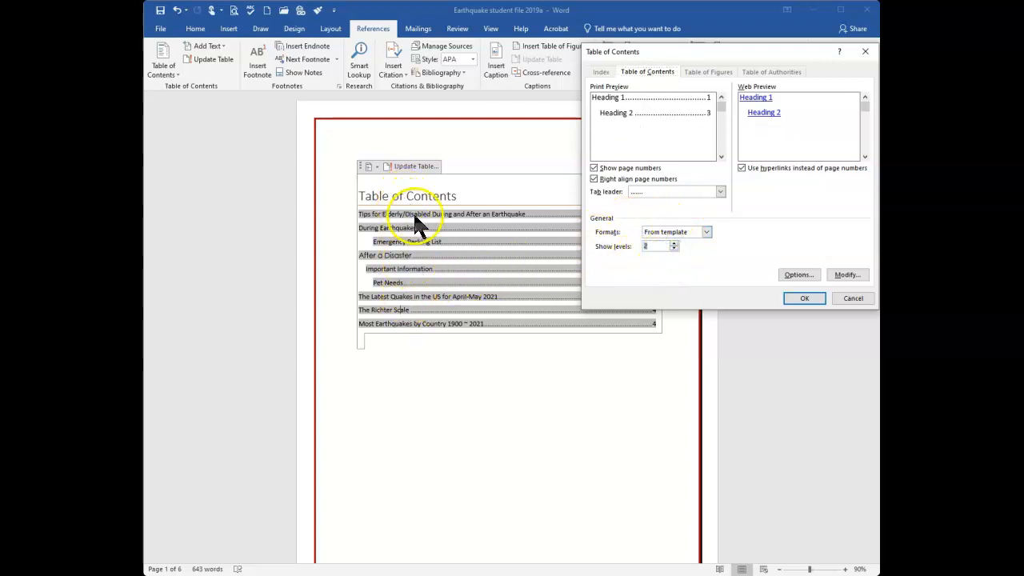
click(805, 297)
click(528, 338)
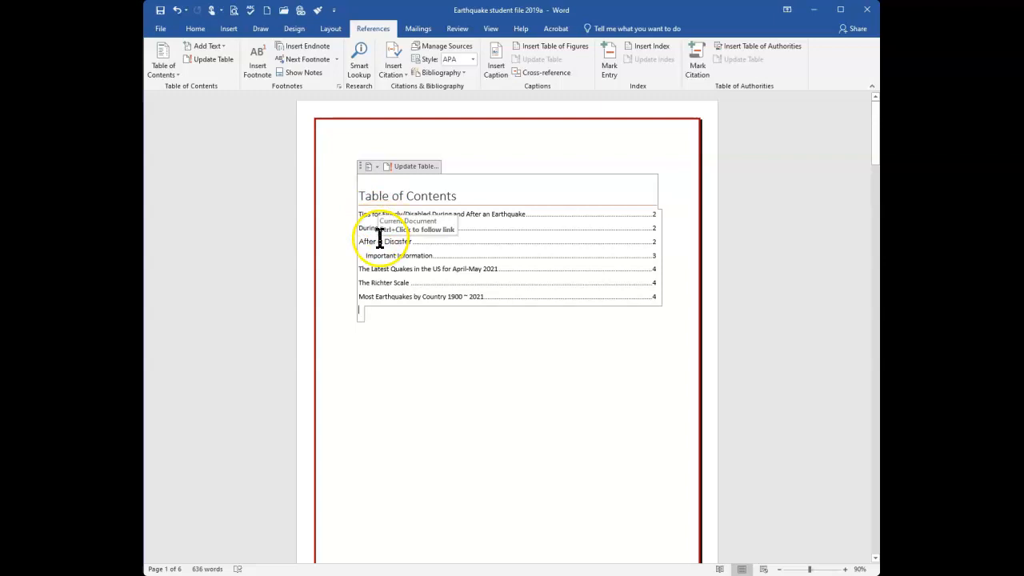
Step: Try other level counts in the custom table of contents settings, then reapply the table with 2 levels
click(170, 71)
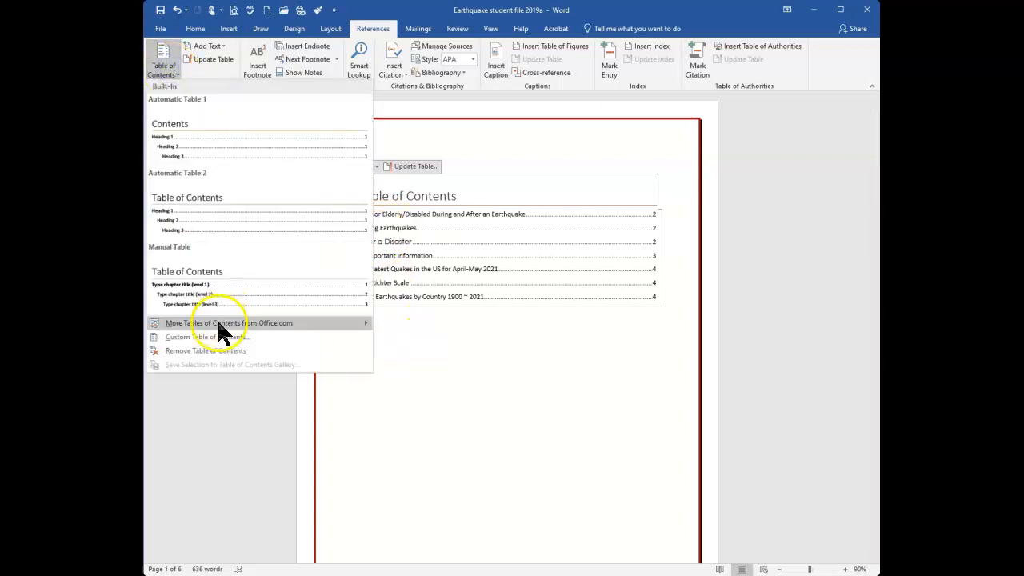
click(217, 340)
click(674, 243)
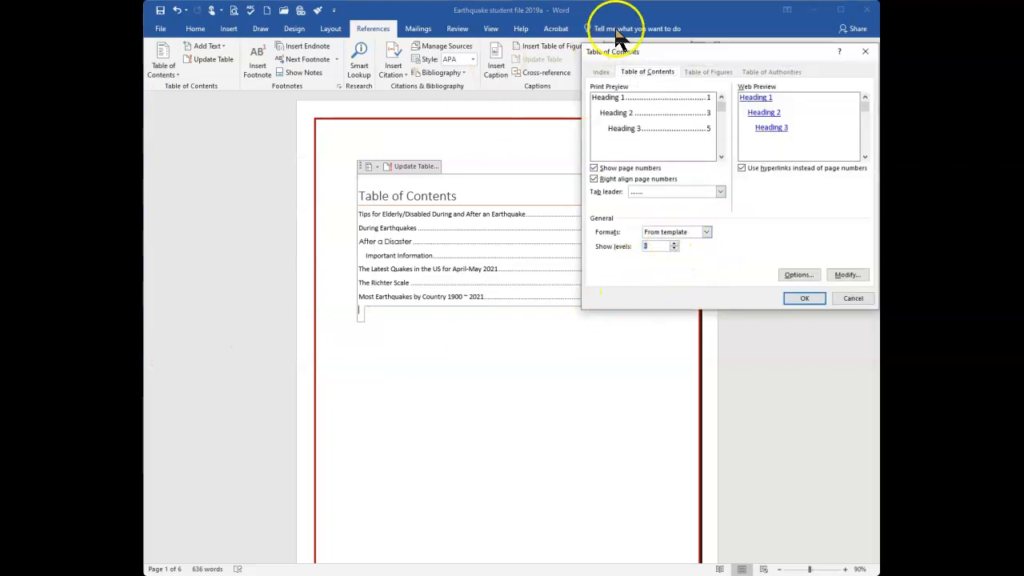
click(675, 249)
click(675, 243)
click(674, 243)
click(675, 248)
click(674, 248)
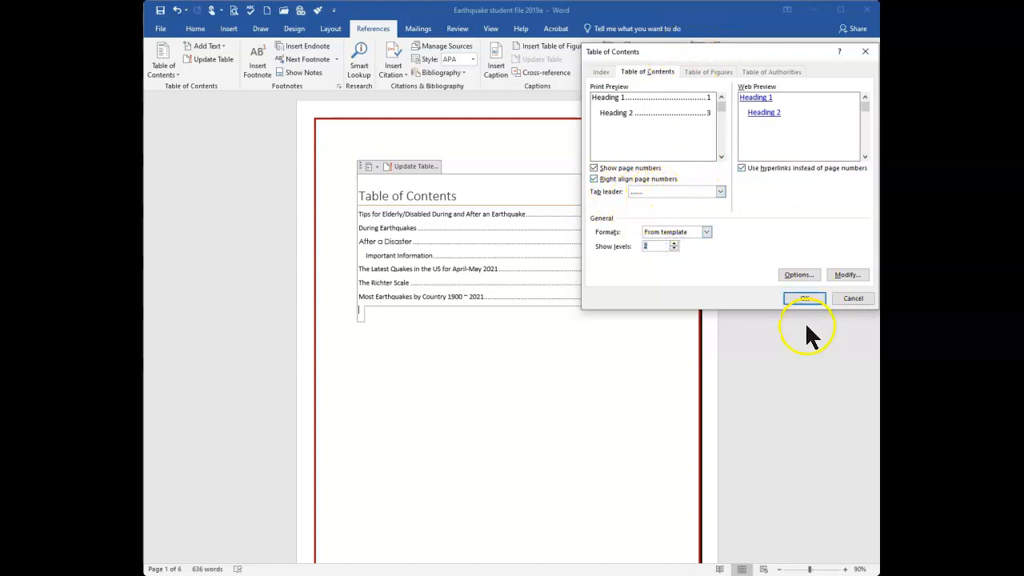
click(798, 298)
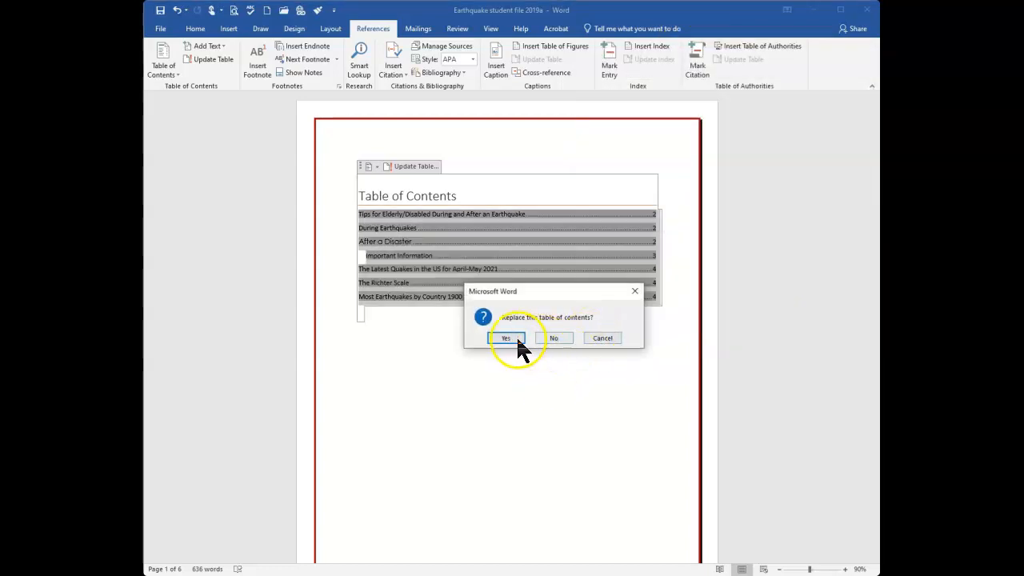